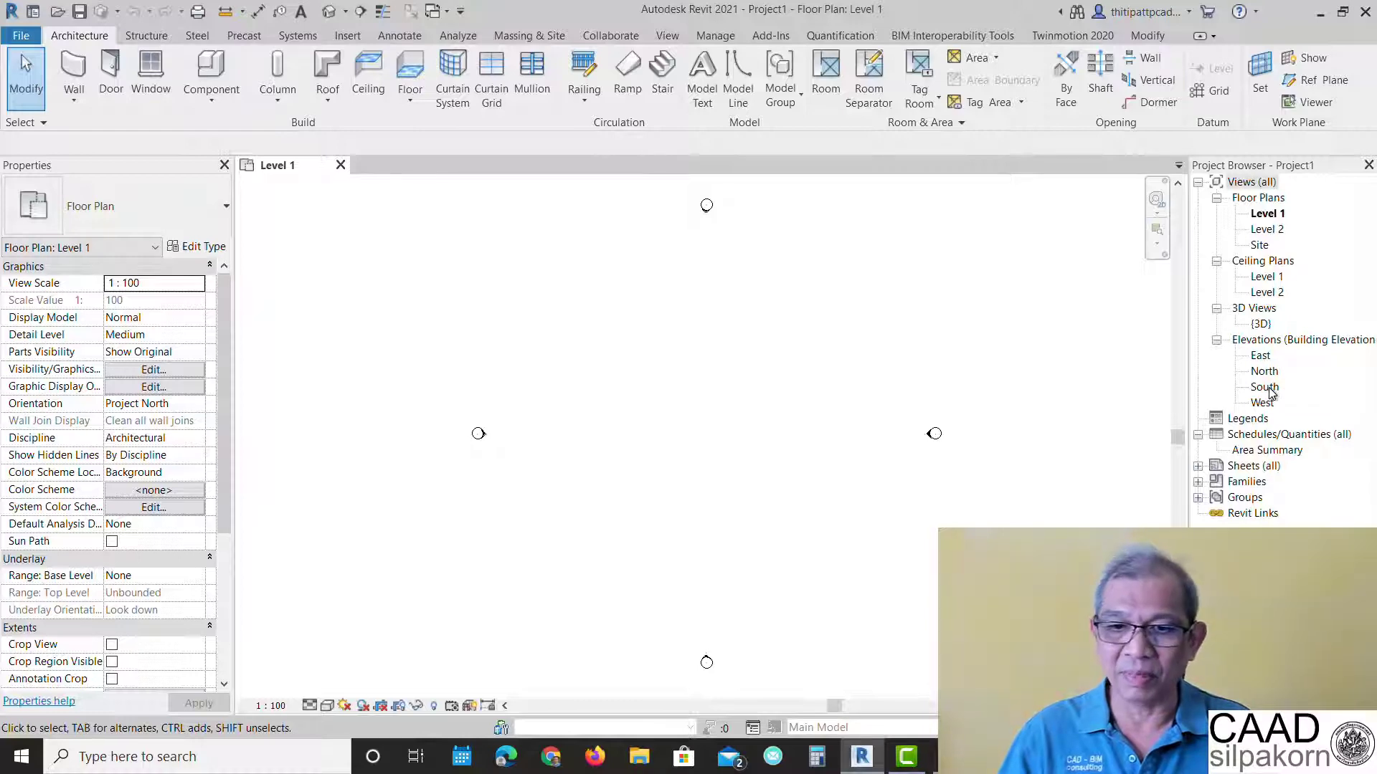
Open the South elevation and frame Level 1 (0) and Level 2 (4000) in view.
double_click(1265, 387)
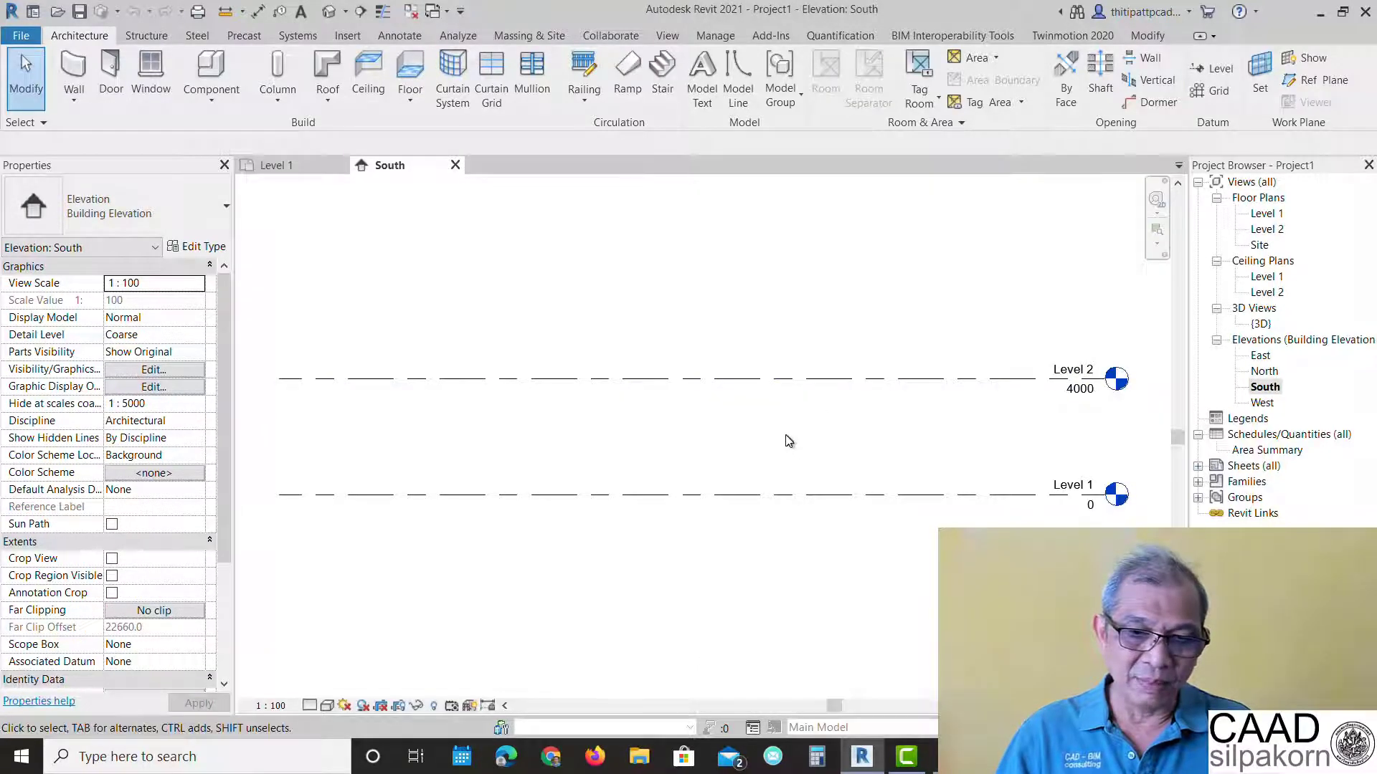
scroll(788, 441, down, 1)
mouse_move(789, 441)
middle_down()
mouse_move(775, 412)
mouse_move(670, 421)
middle_up()
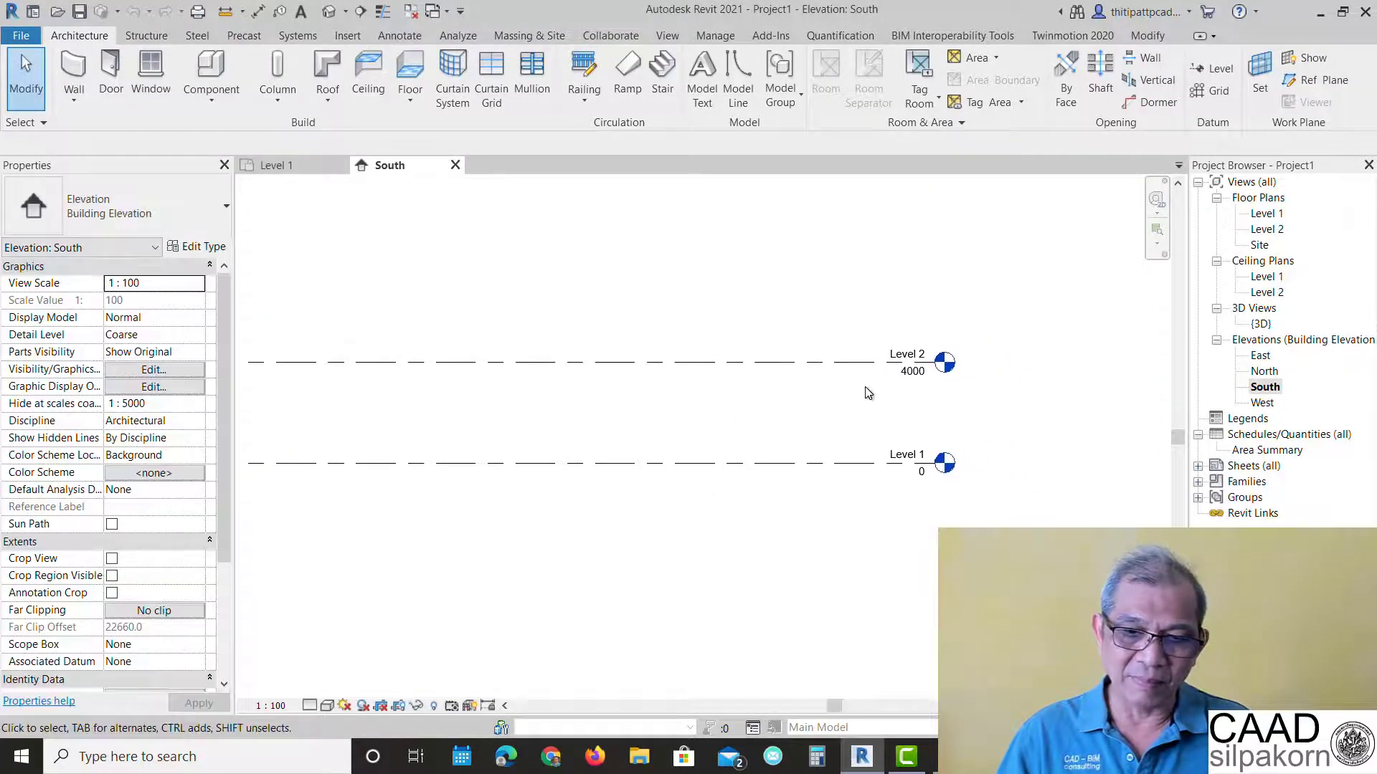
scroll(864, 393, up, 2)
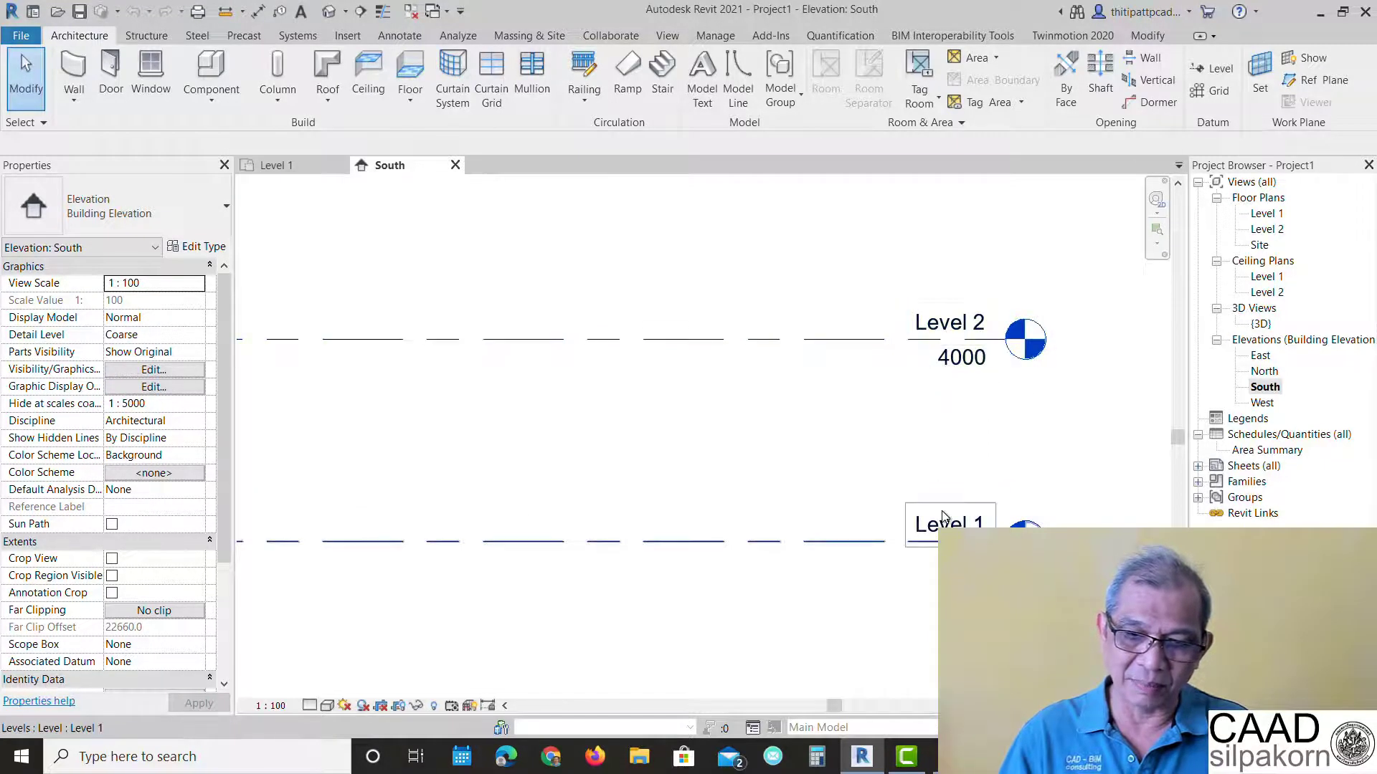
scroll(767, 435, down, 2)
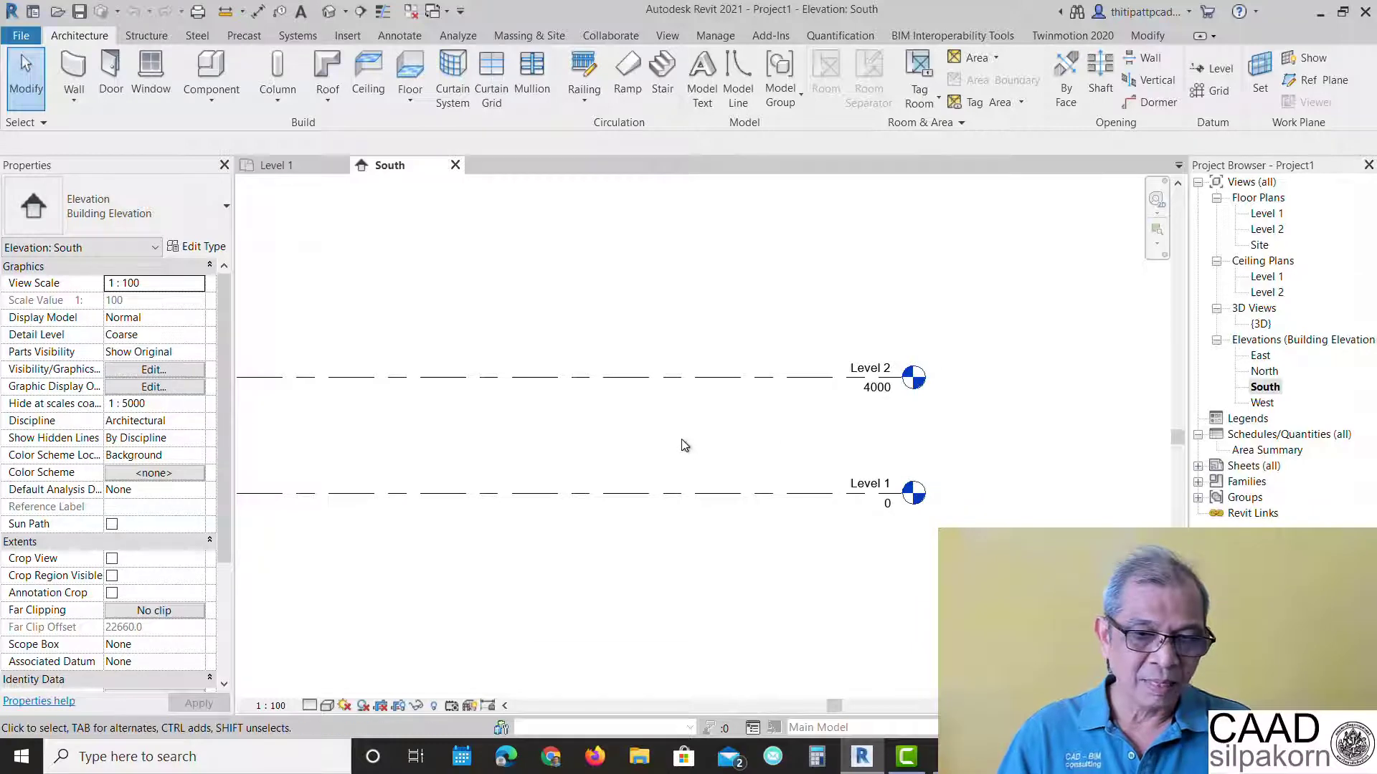
mouse_move(682, 445)
middle_down()
mouse_move(870, 437)
mouse_move(901, 414)
middle_up()
scroll(854, 430, down, 1)
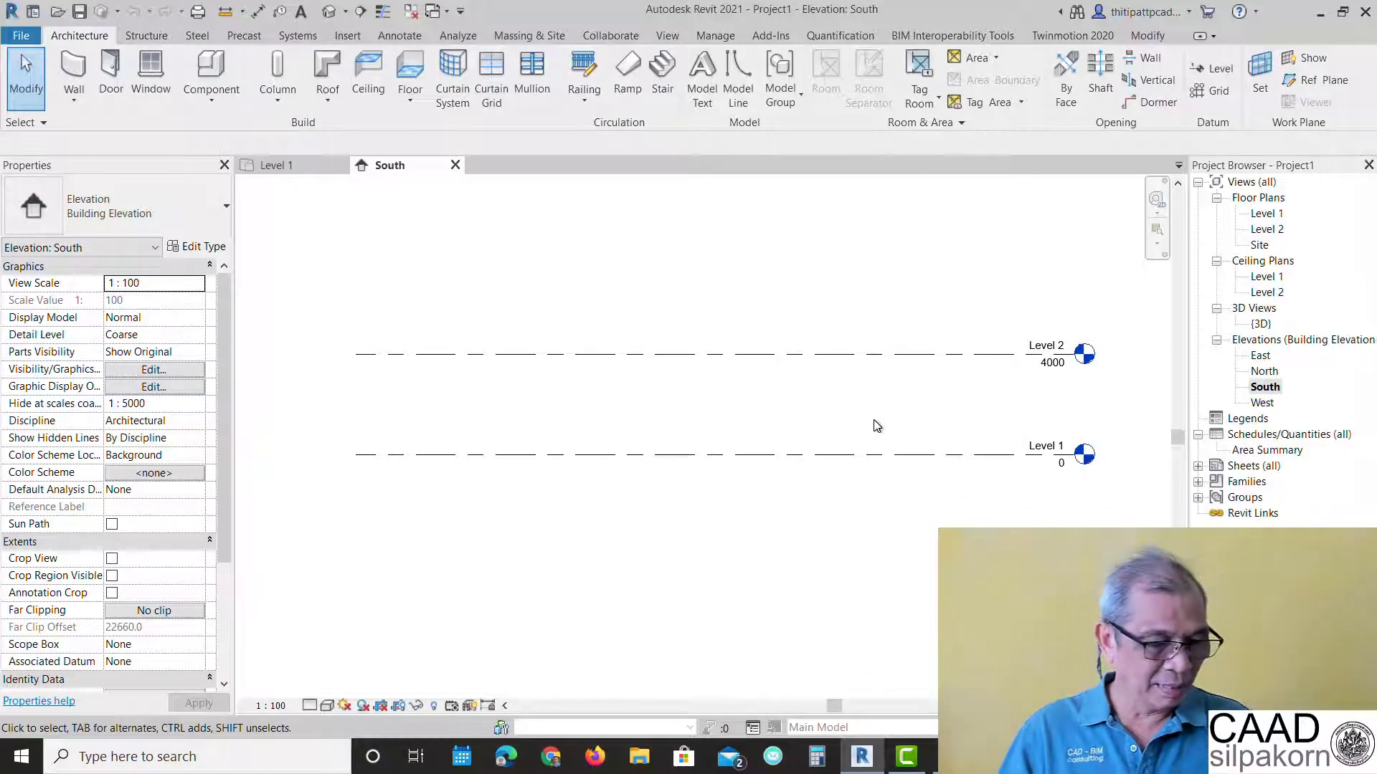
middle_drag(874, 426, 875, 495)
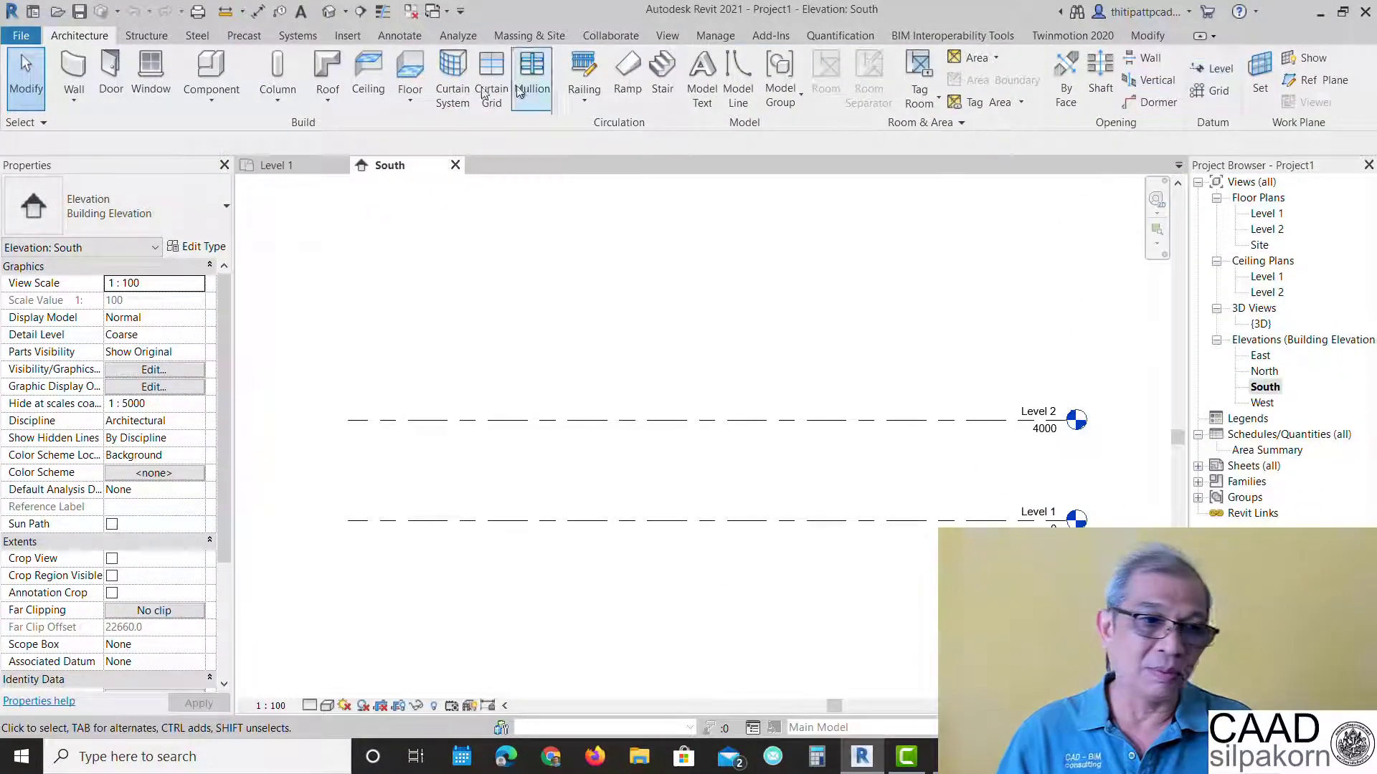
Start the Level tool from the Architecture tab to add a level above Level 2.
click(147, 36)
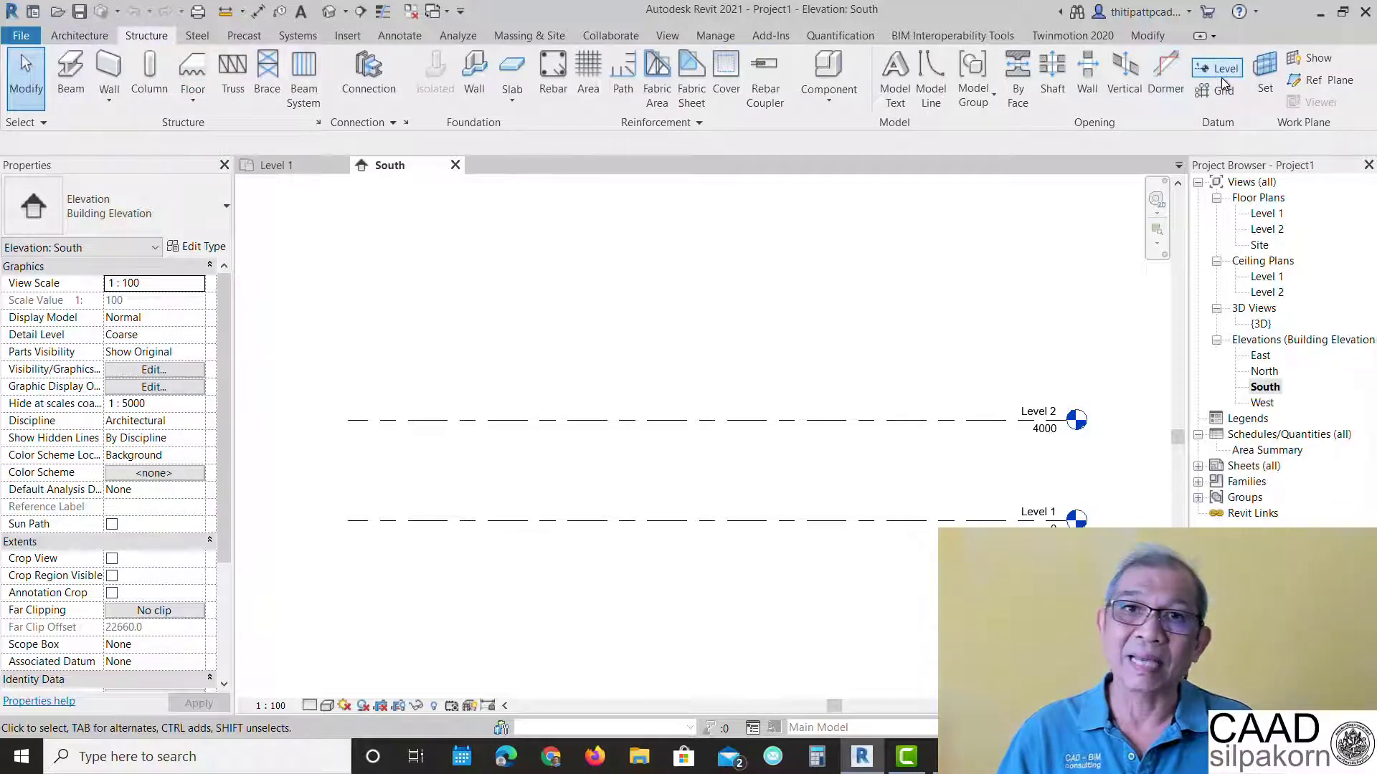
click(65, 37)
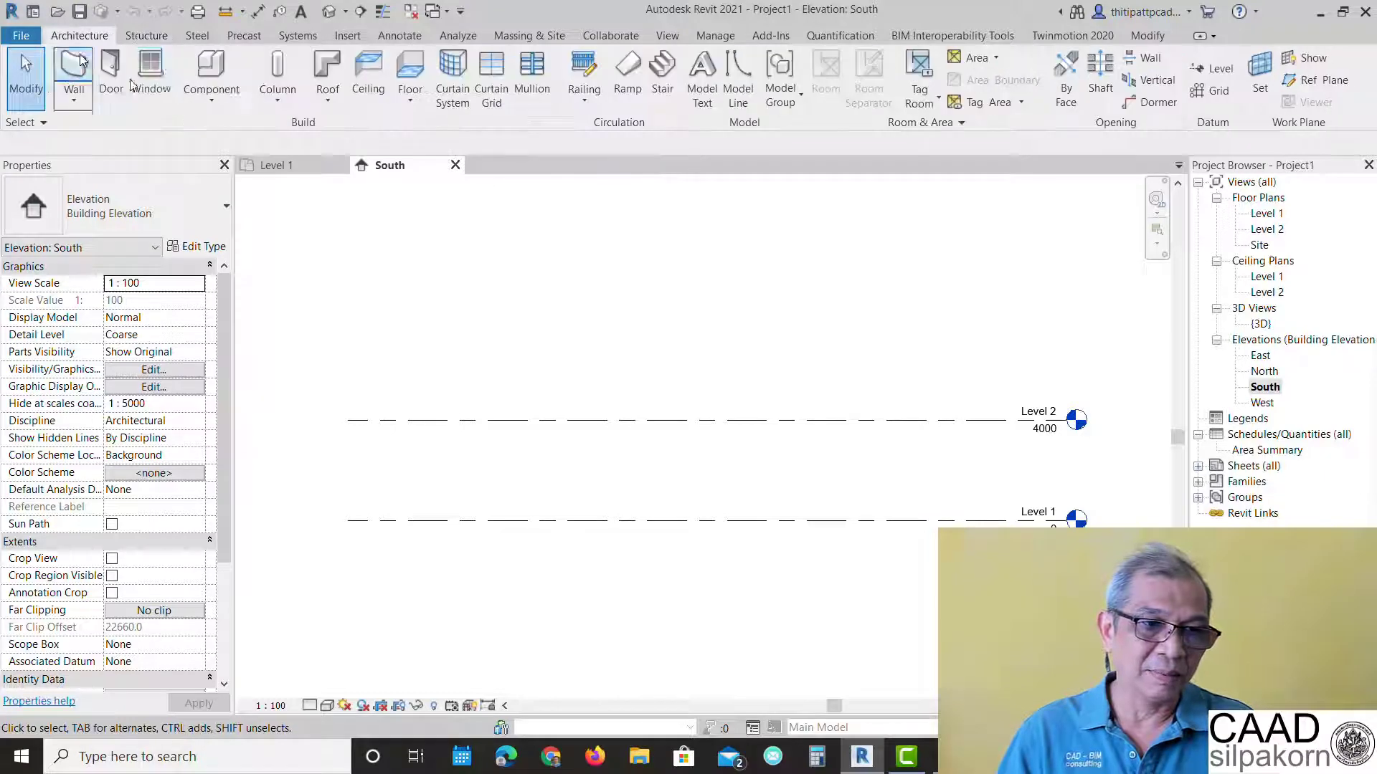
click(1220, 71)
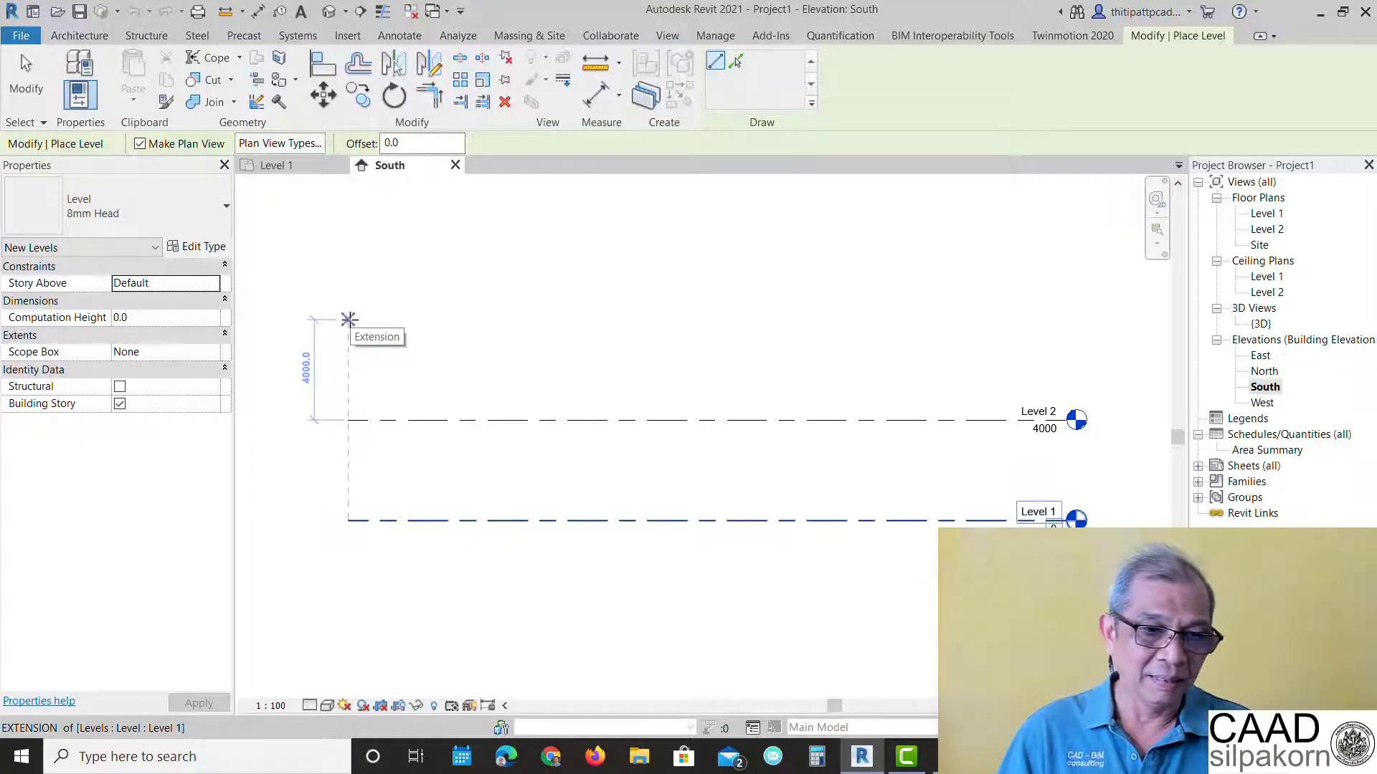
Draw Level 3 at 8000, aligned with Level 2's ends, then exit level placement.
click(348, 320)
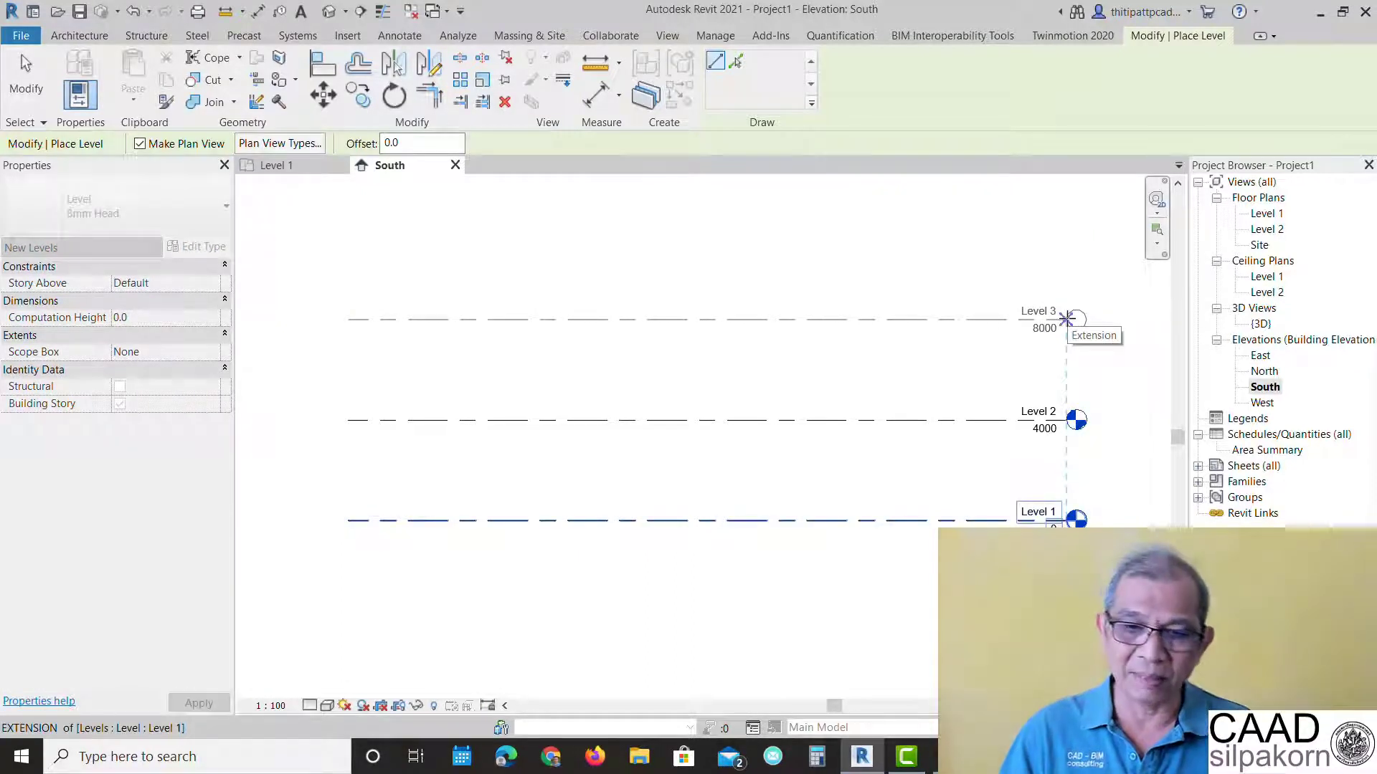
click(1067, 319)
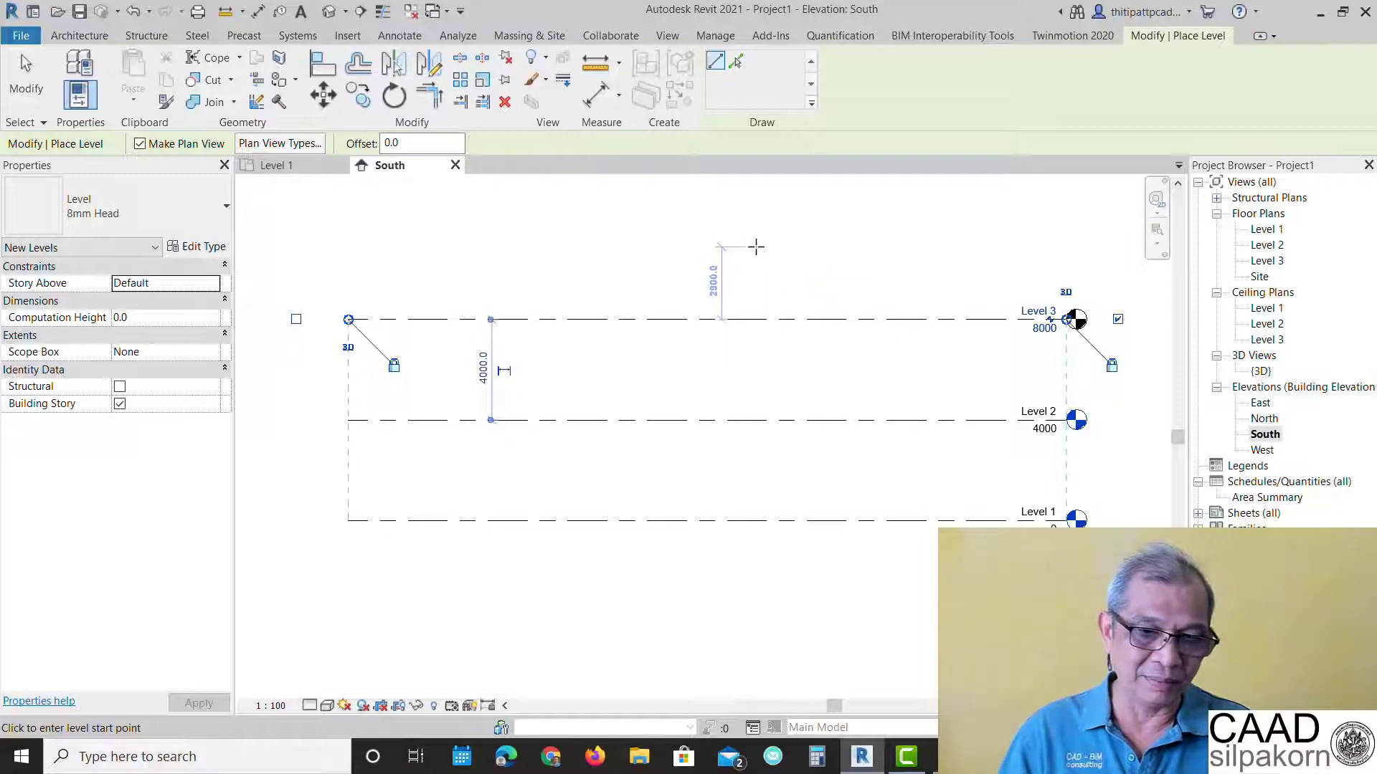
key(Escape)
key(Escape)
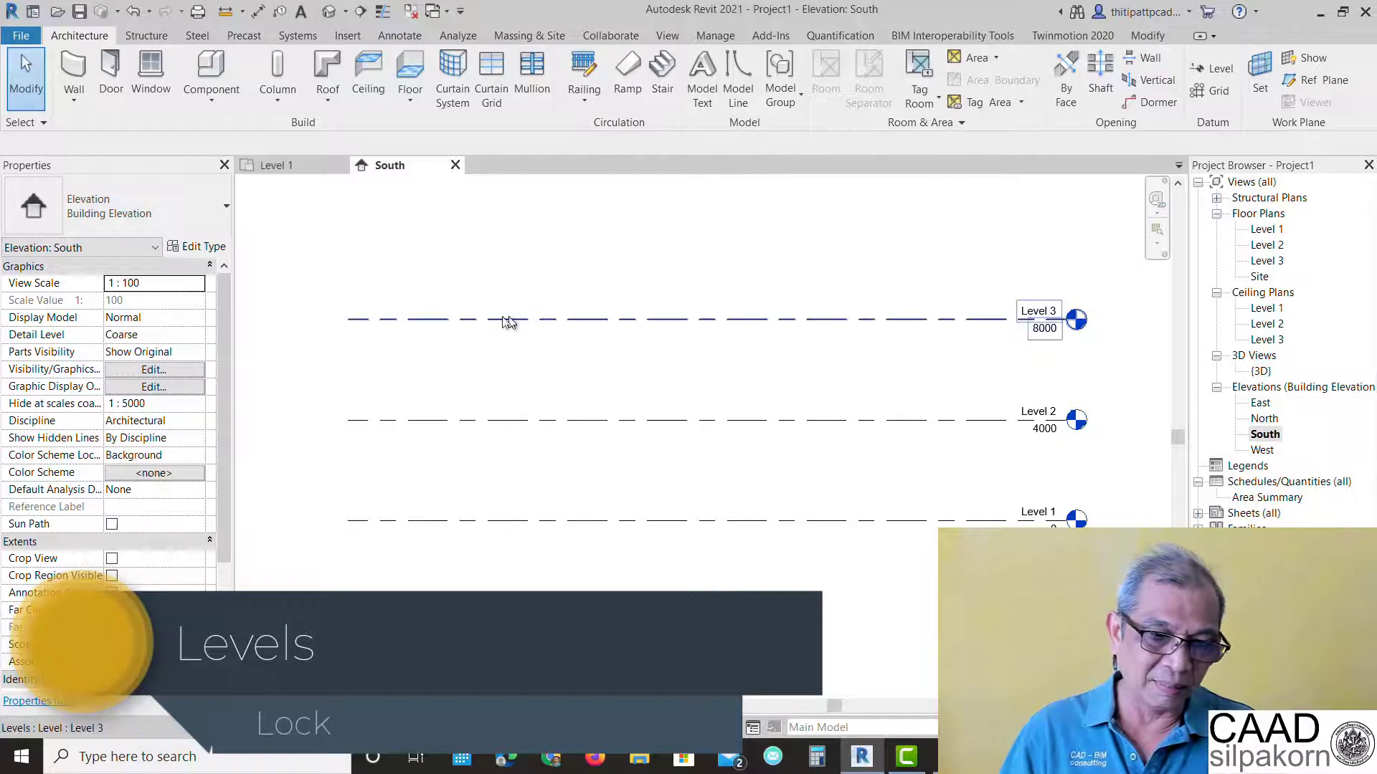
Drag the aligned end grips to adjust the extents of Levels 1–3 together.
click(548, 320)
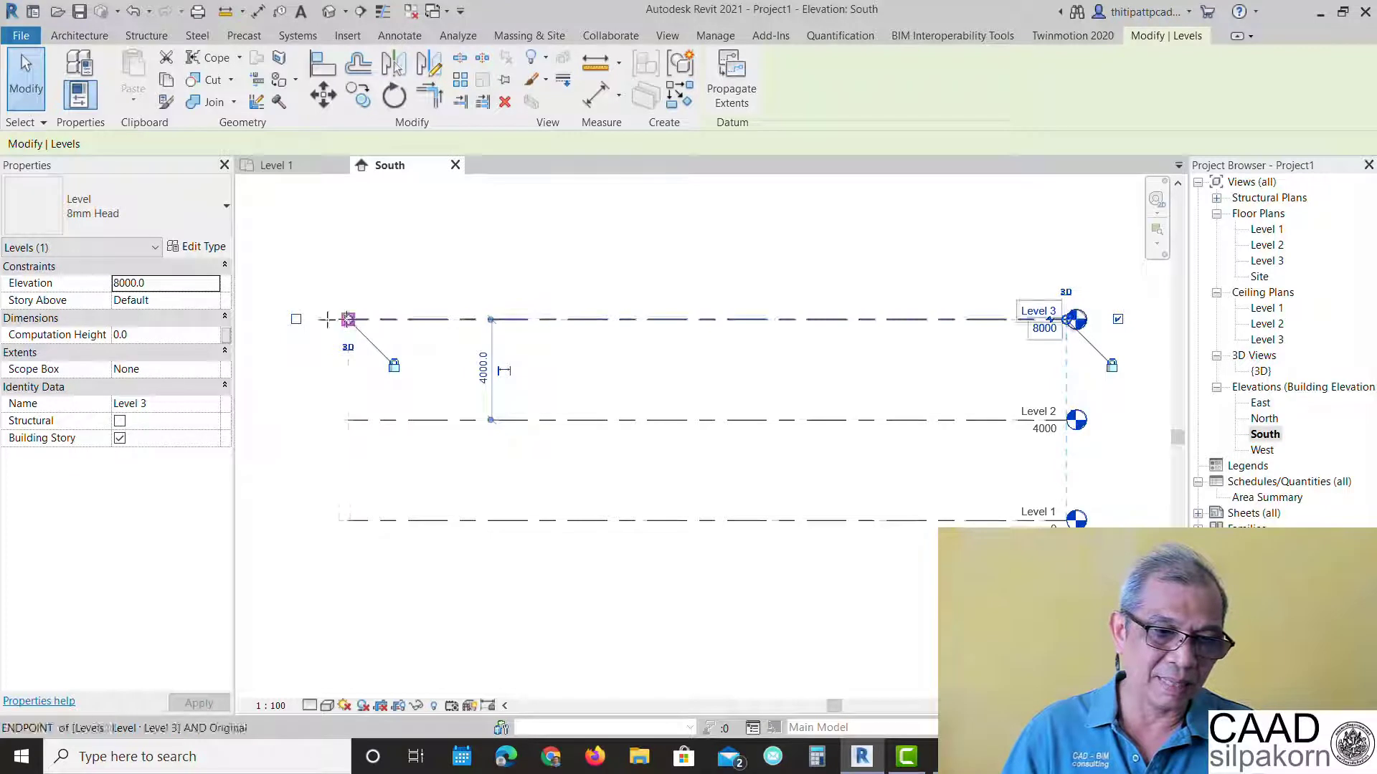
mouse_move(348, 320)
mouse_down()
mouse_move(271, 320)
mouse_move(380, 320)
mouse_up()
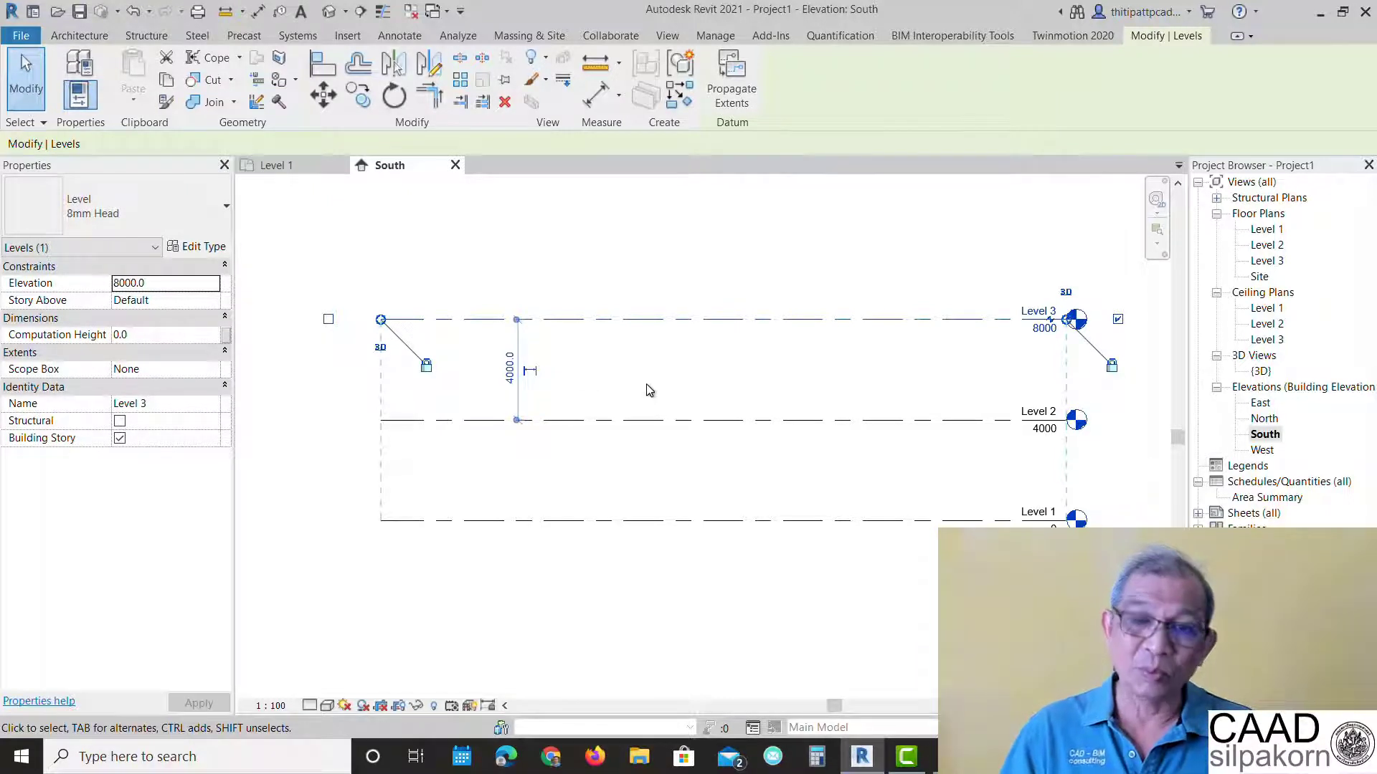
click(861, 430)
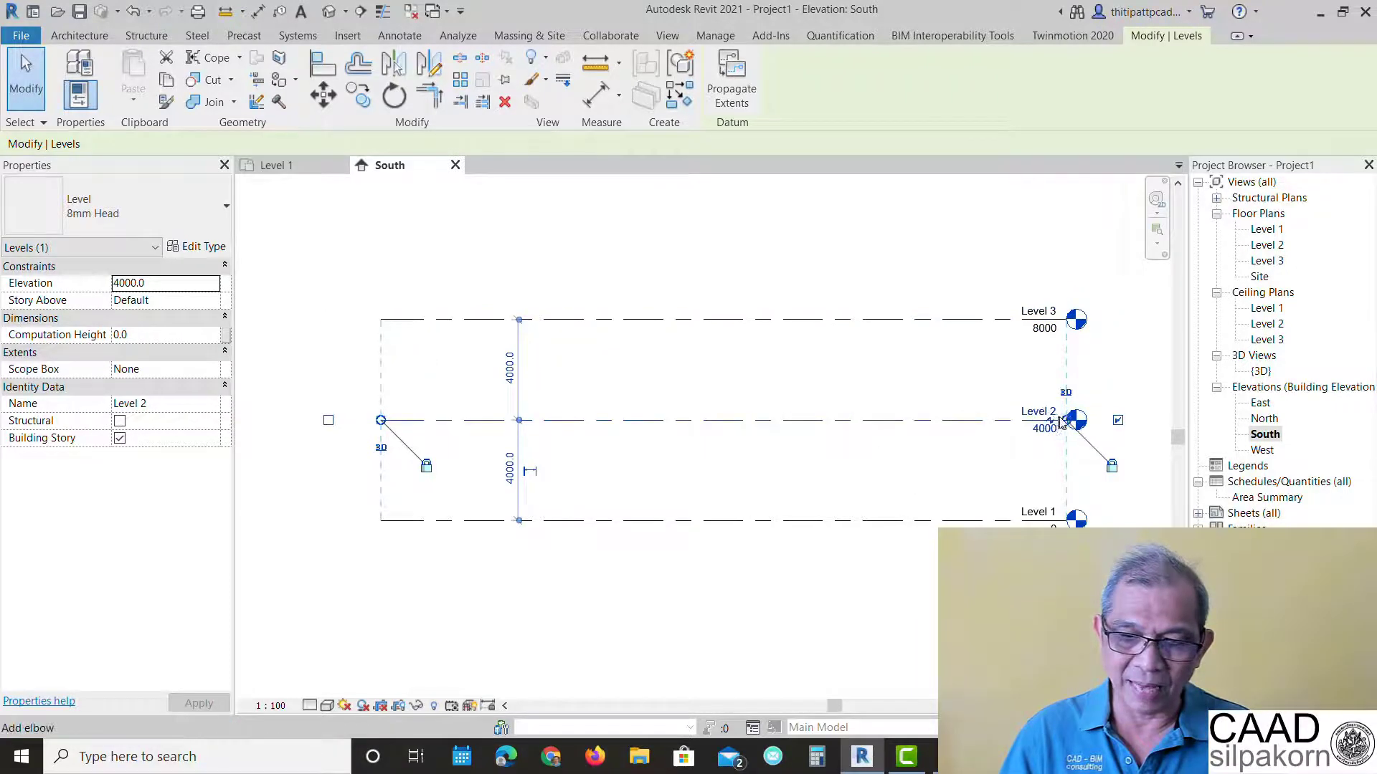
drag(1066, 422, 942, 423)
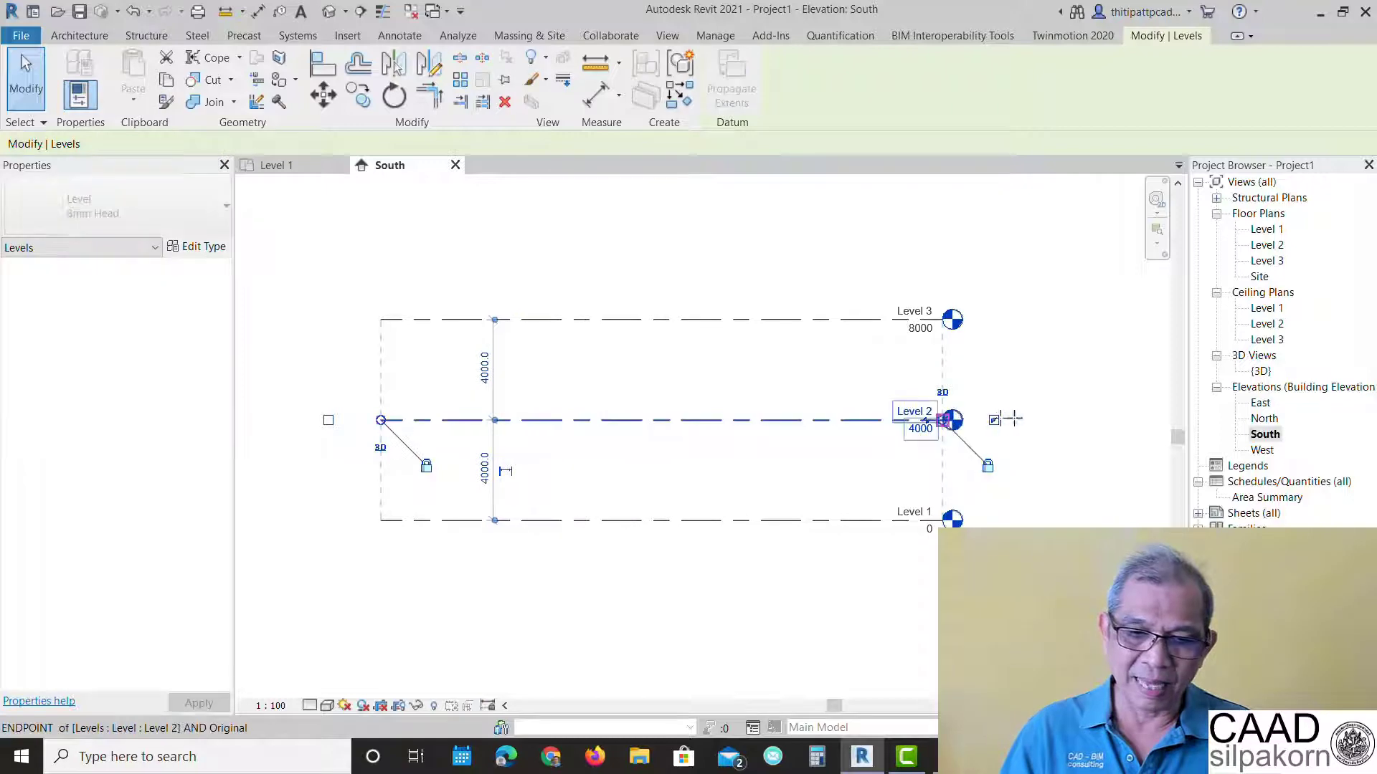
drag(944, 424, 1052, 422)
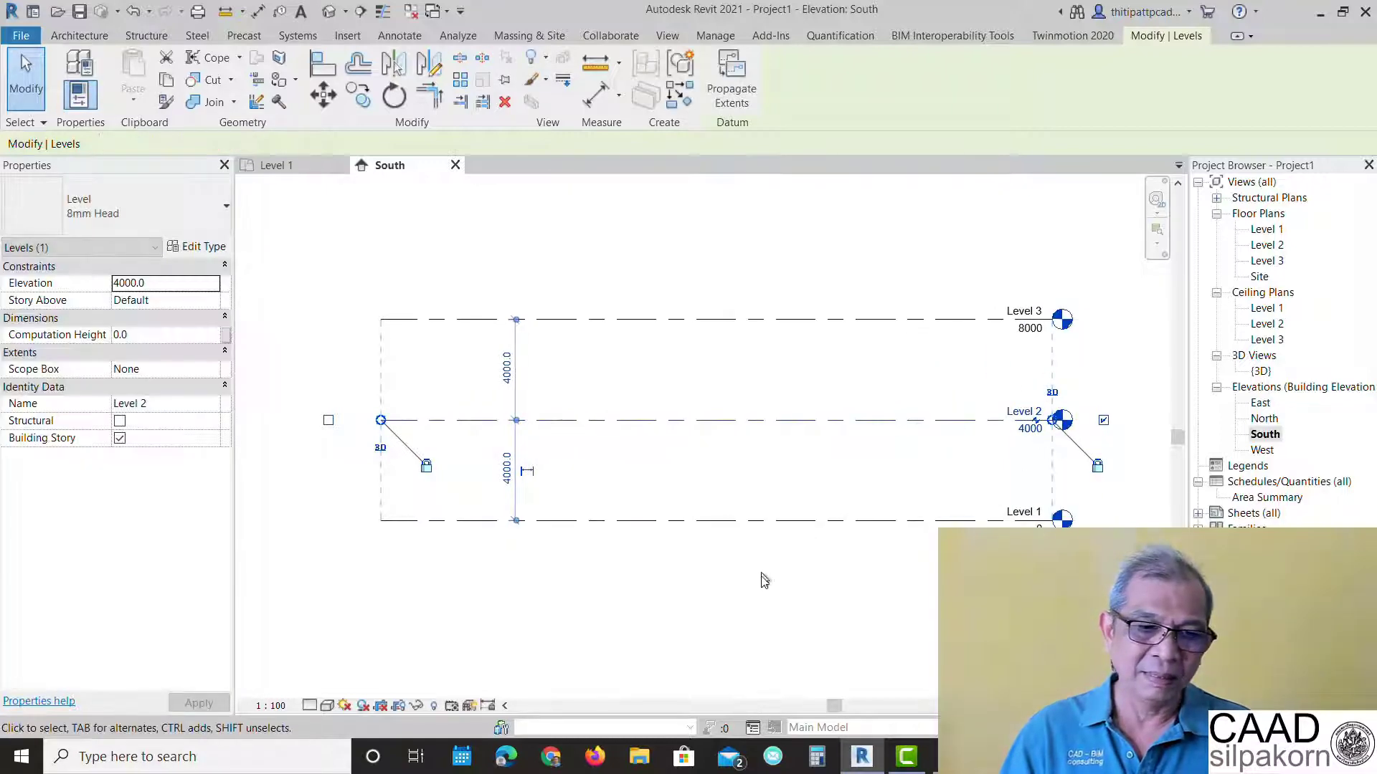
click(760, 576)
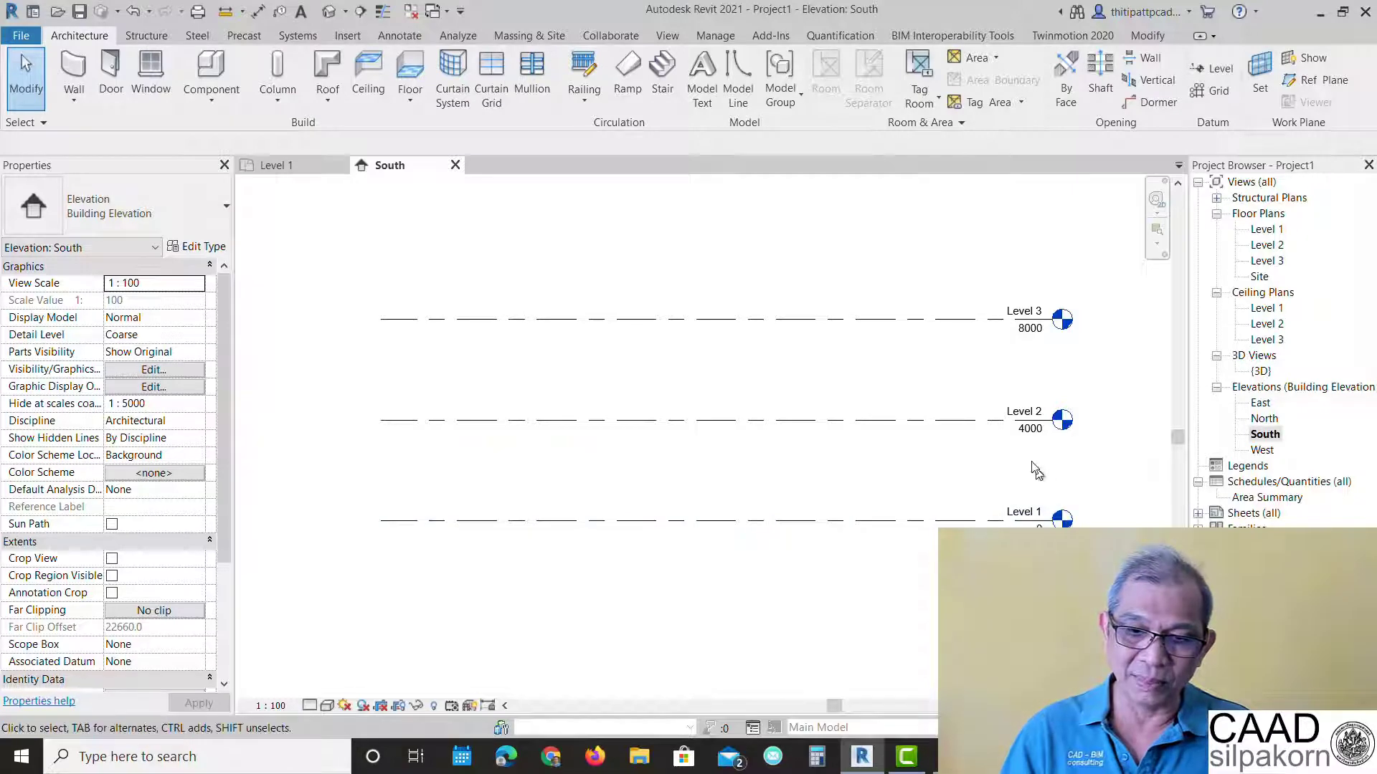
click(1047, 415)
click(1060, 365)
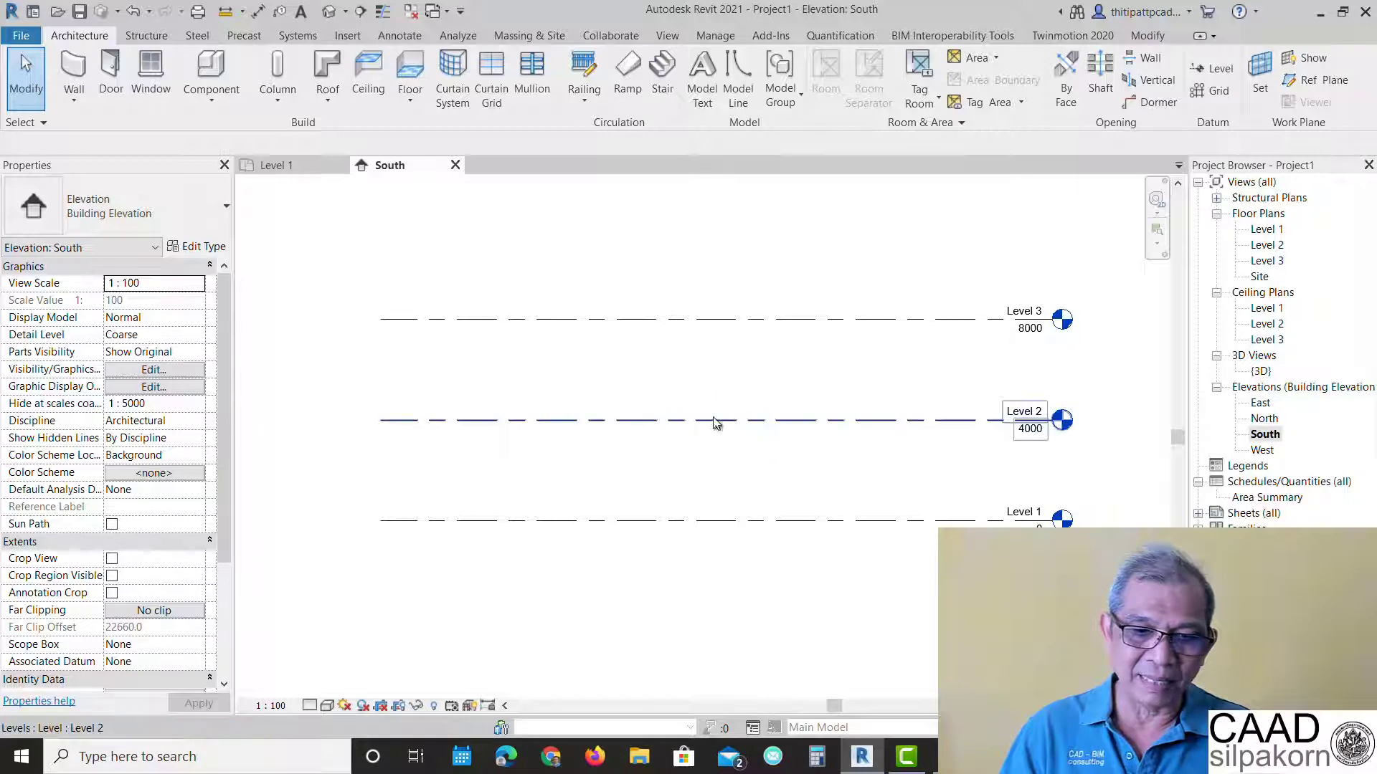
Set the spacing between Level 2 and Level 3 to 3500, moving Level 2 to 4500.
click(713, 421)
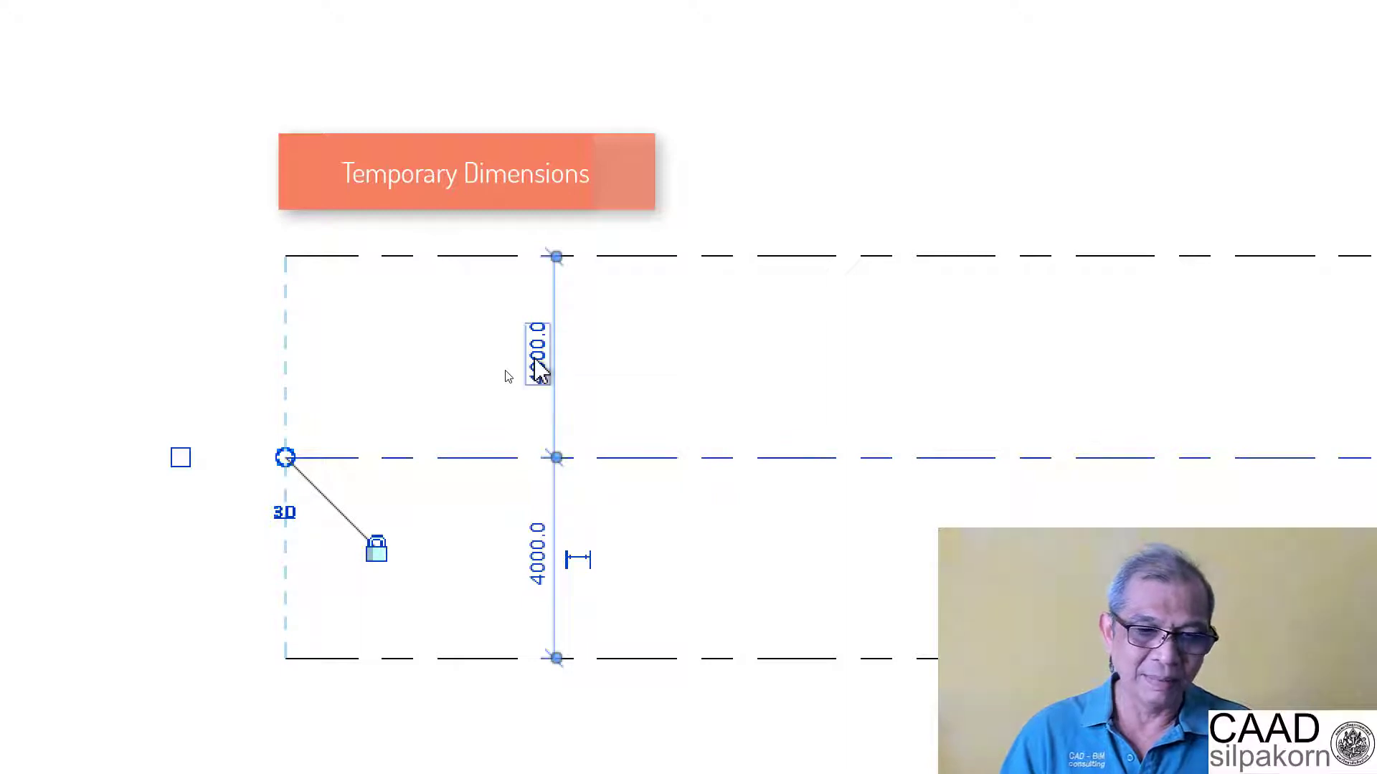
click(539, 367)
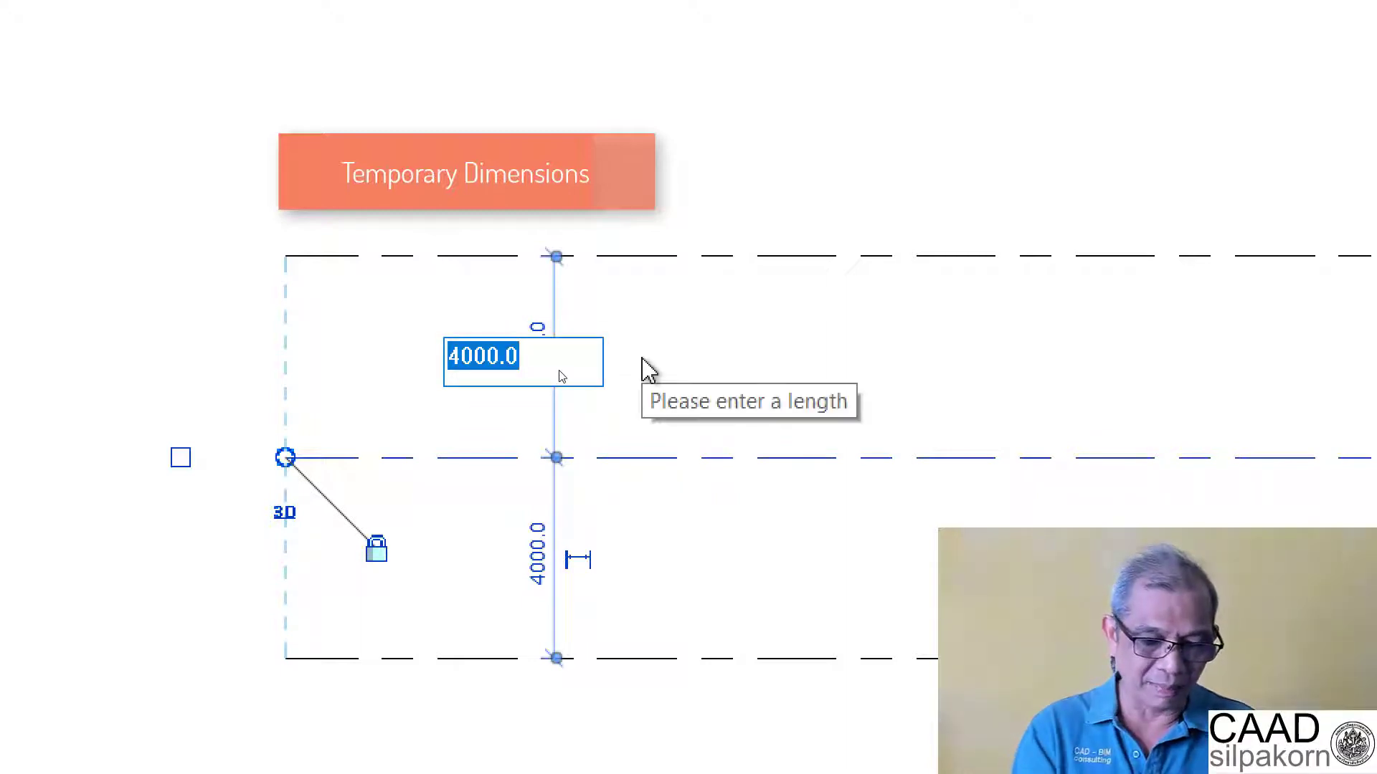
text(3500)
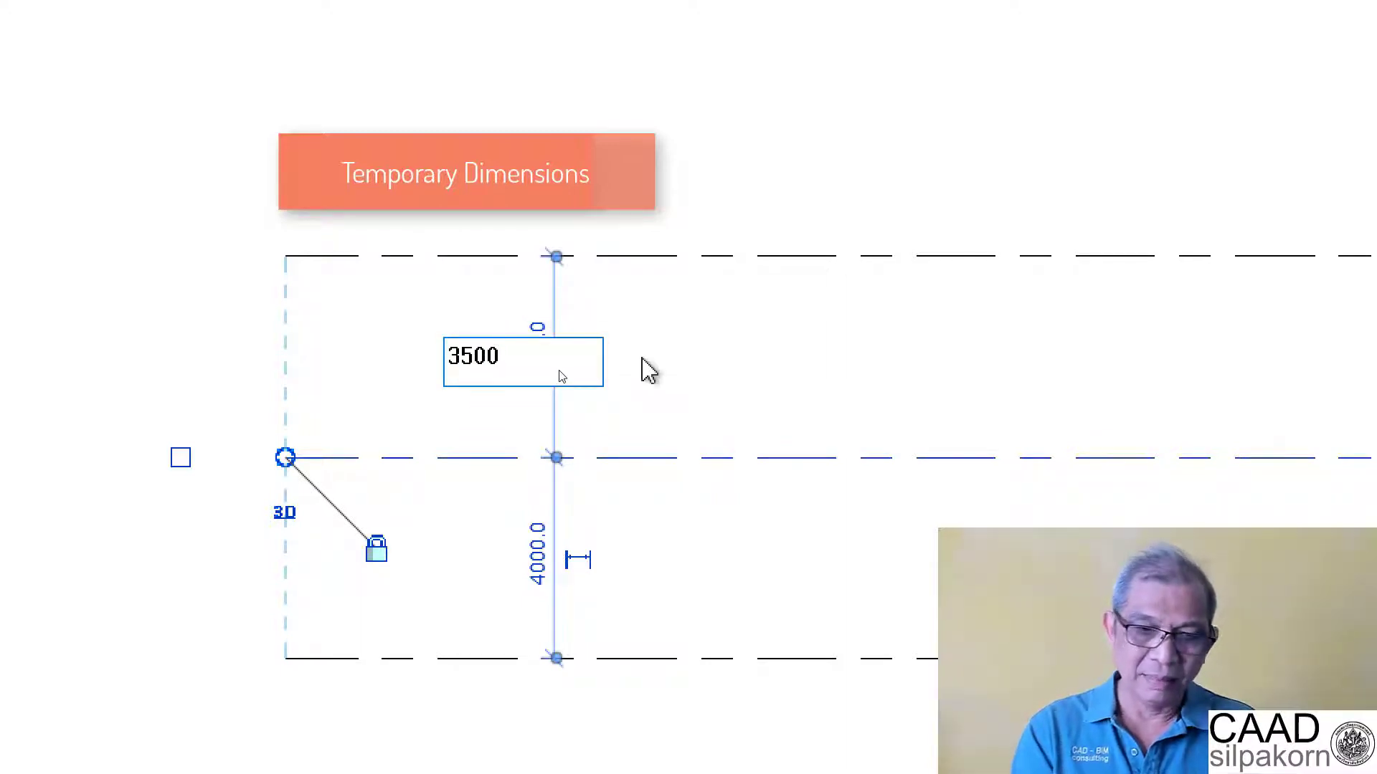
key(Return)
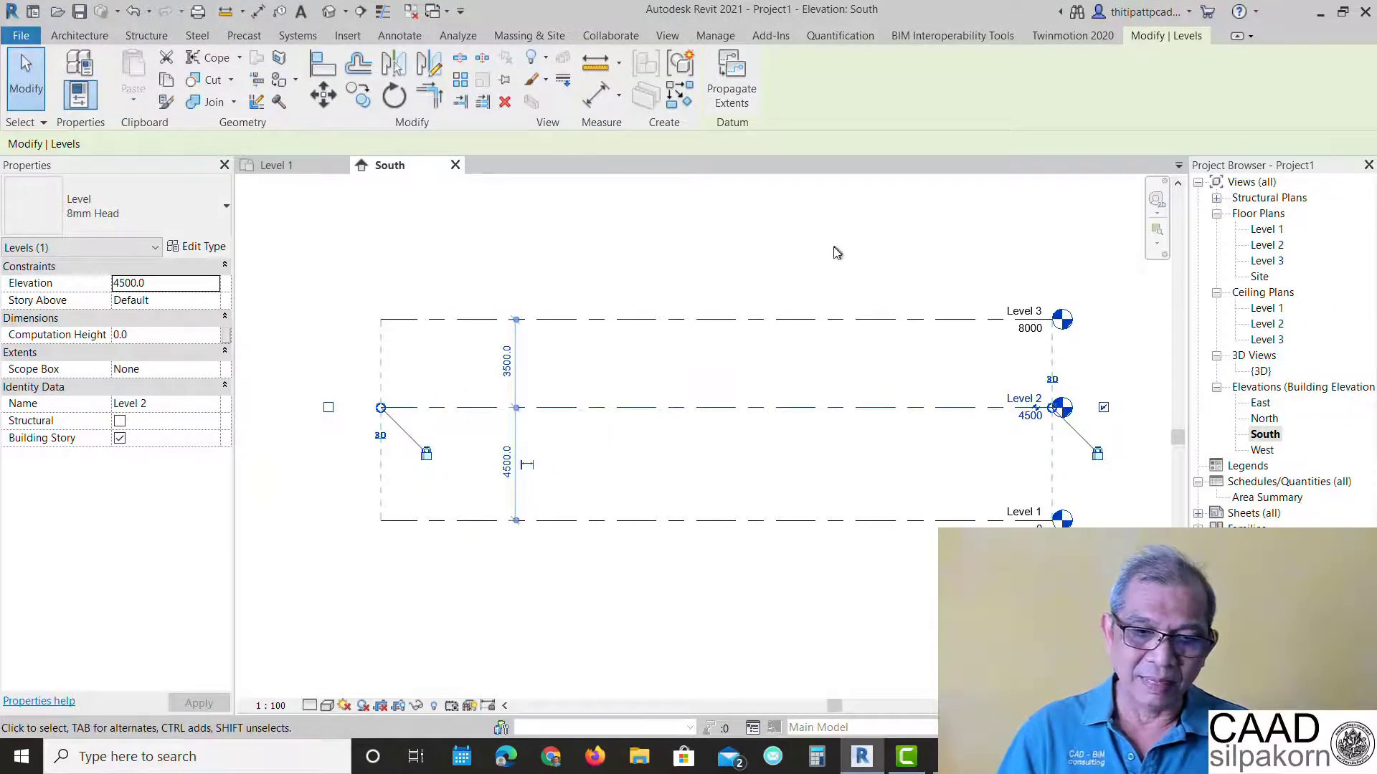
Change Level 2's elevation value back to 4000.
click(834, 256)
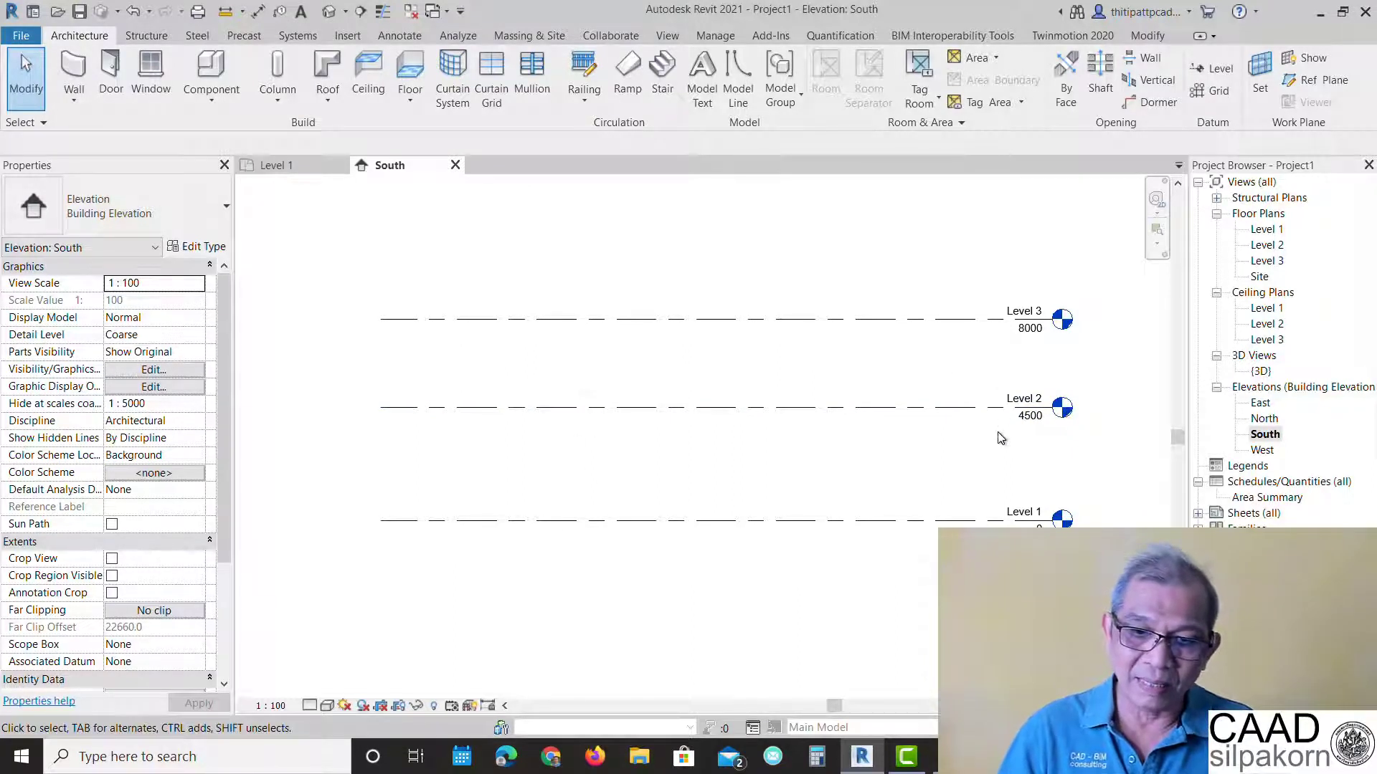
scroll(1105, 377, up, 2)
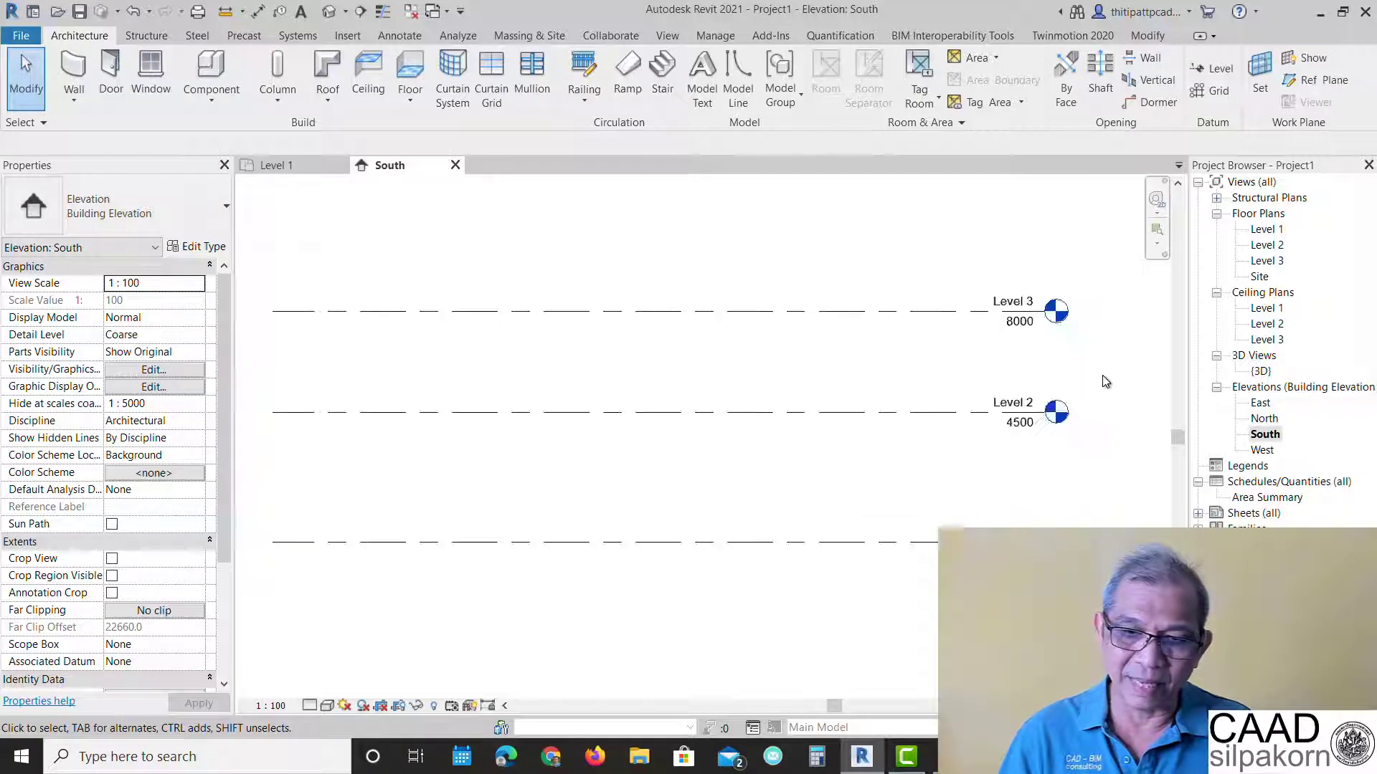
middle_drag(1107, 387, 978, 371)
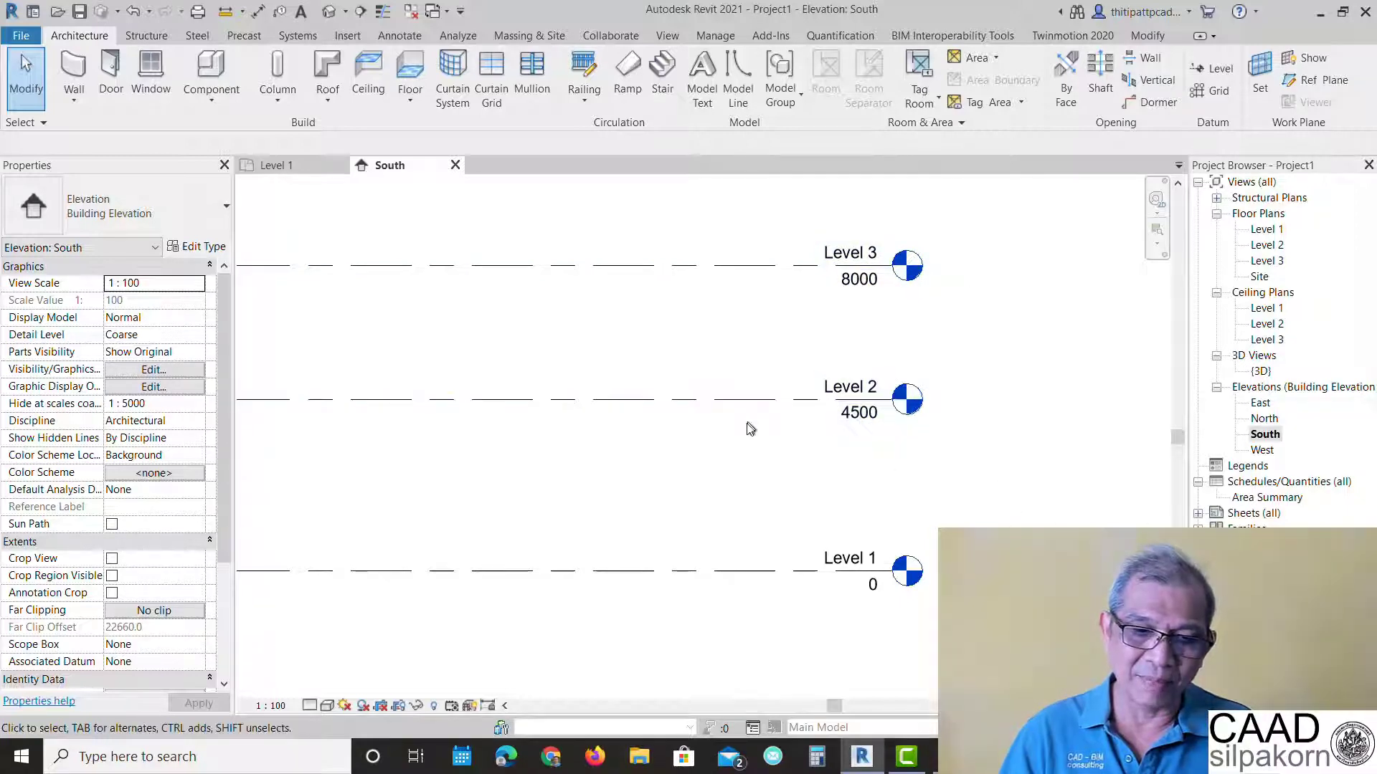
click(737, 398)
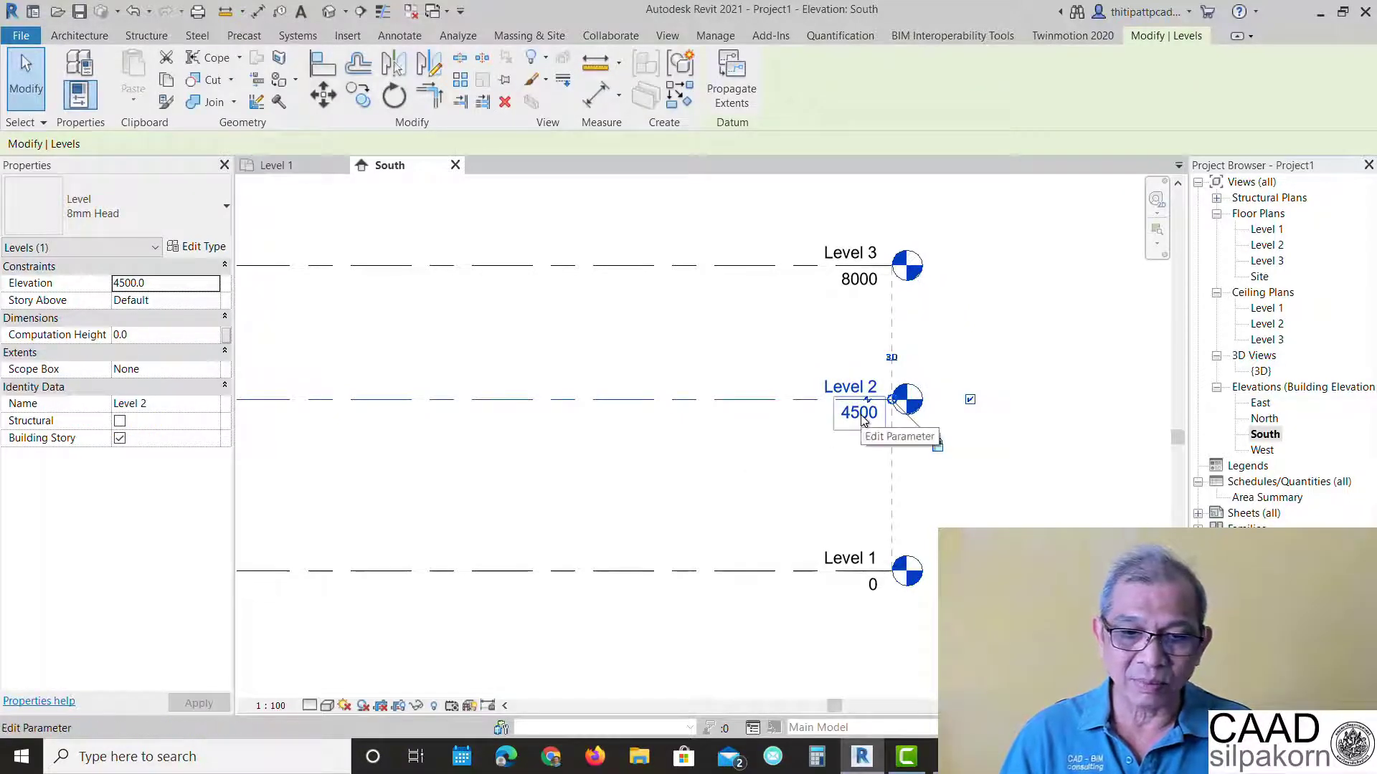
click(862, 415)
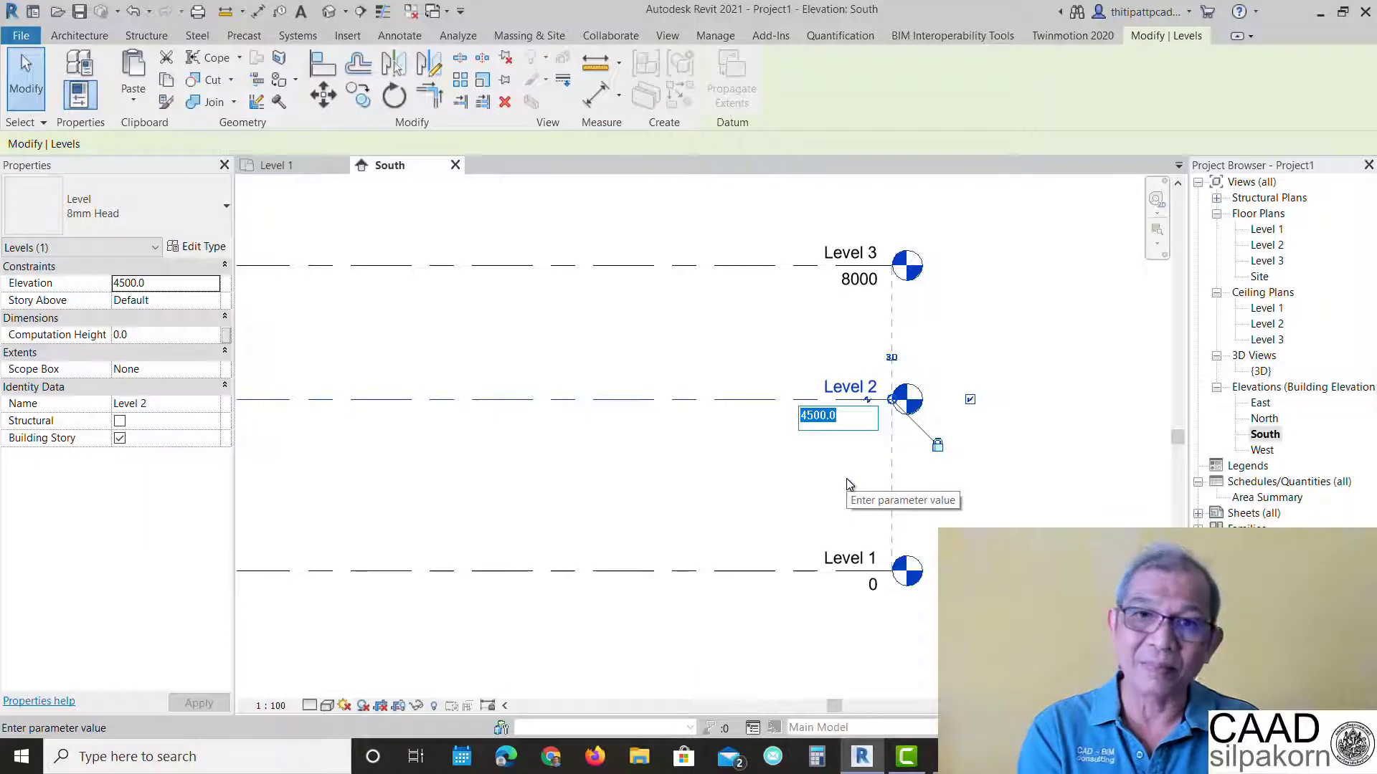
text(400)
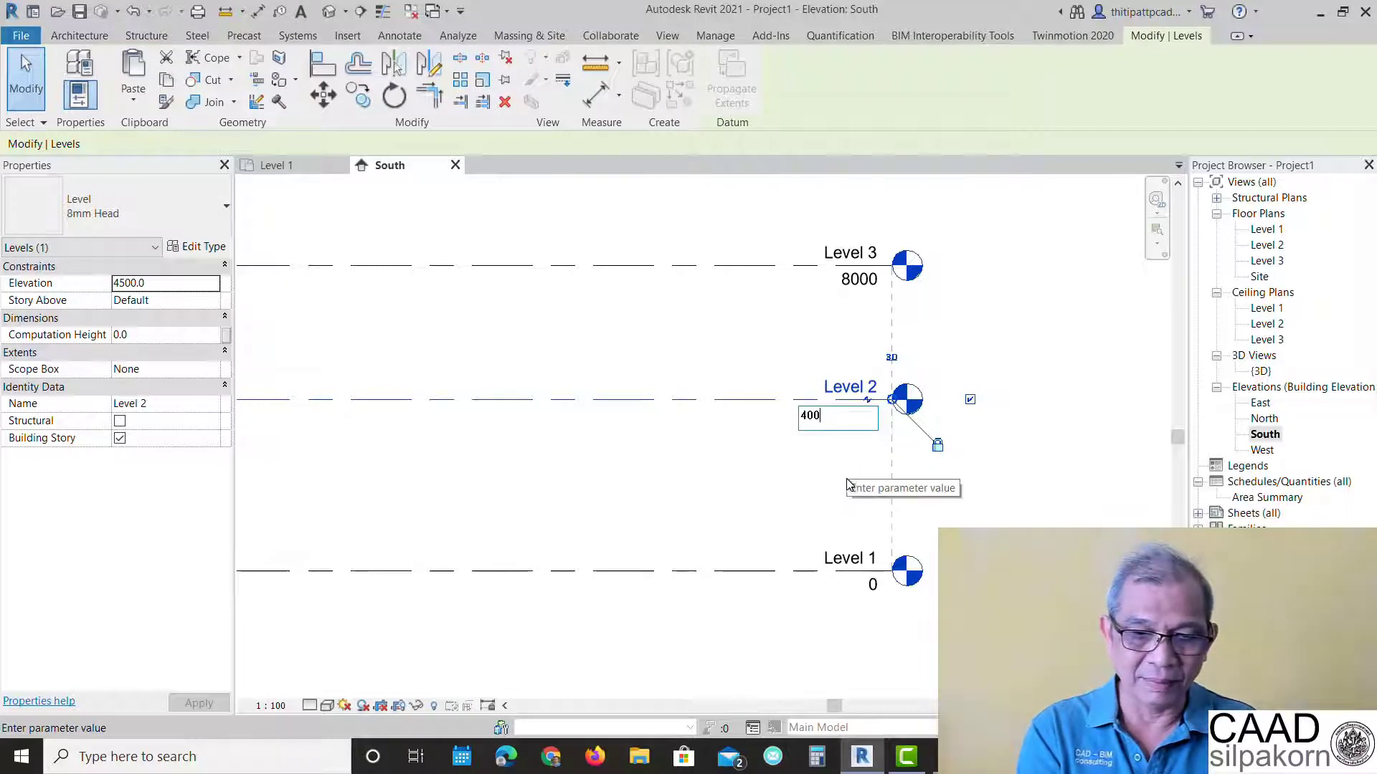
text(0)
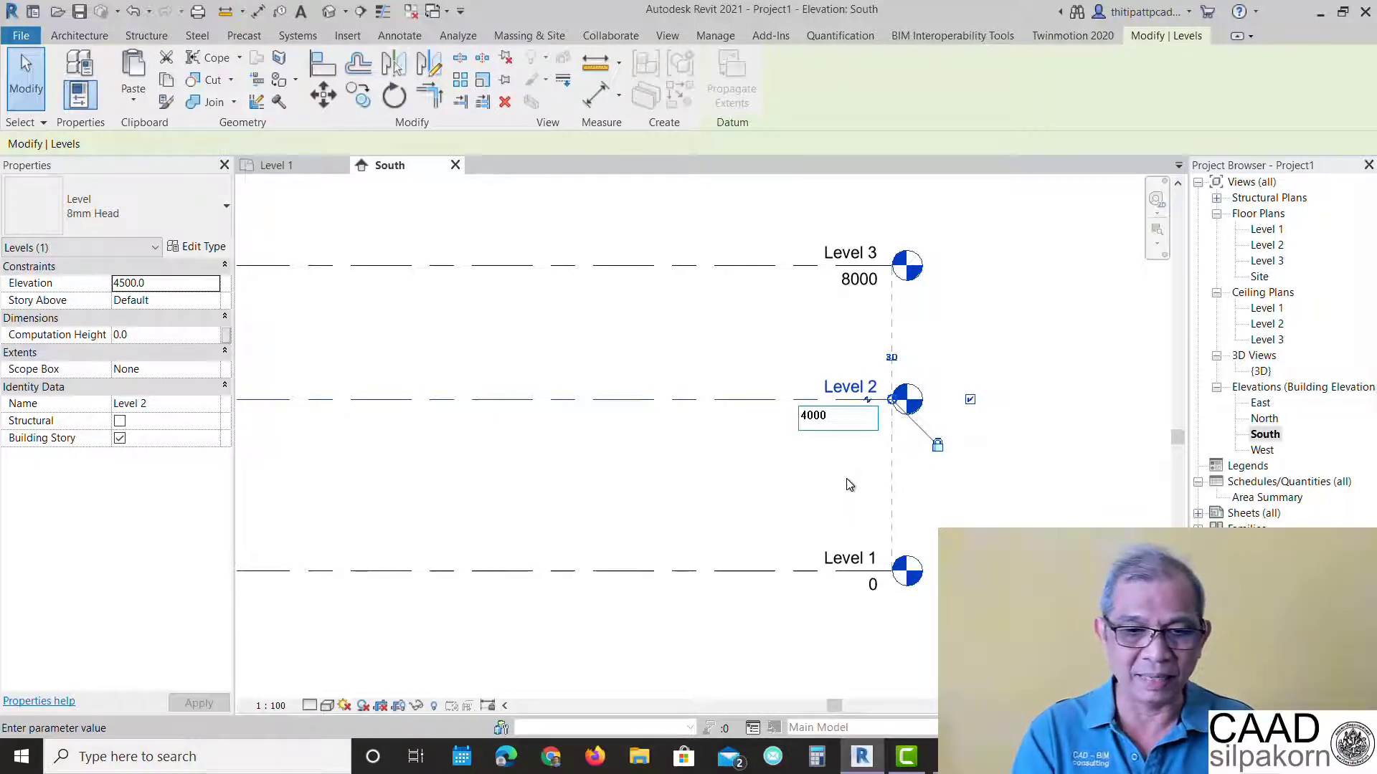
key(Return)
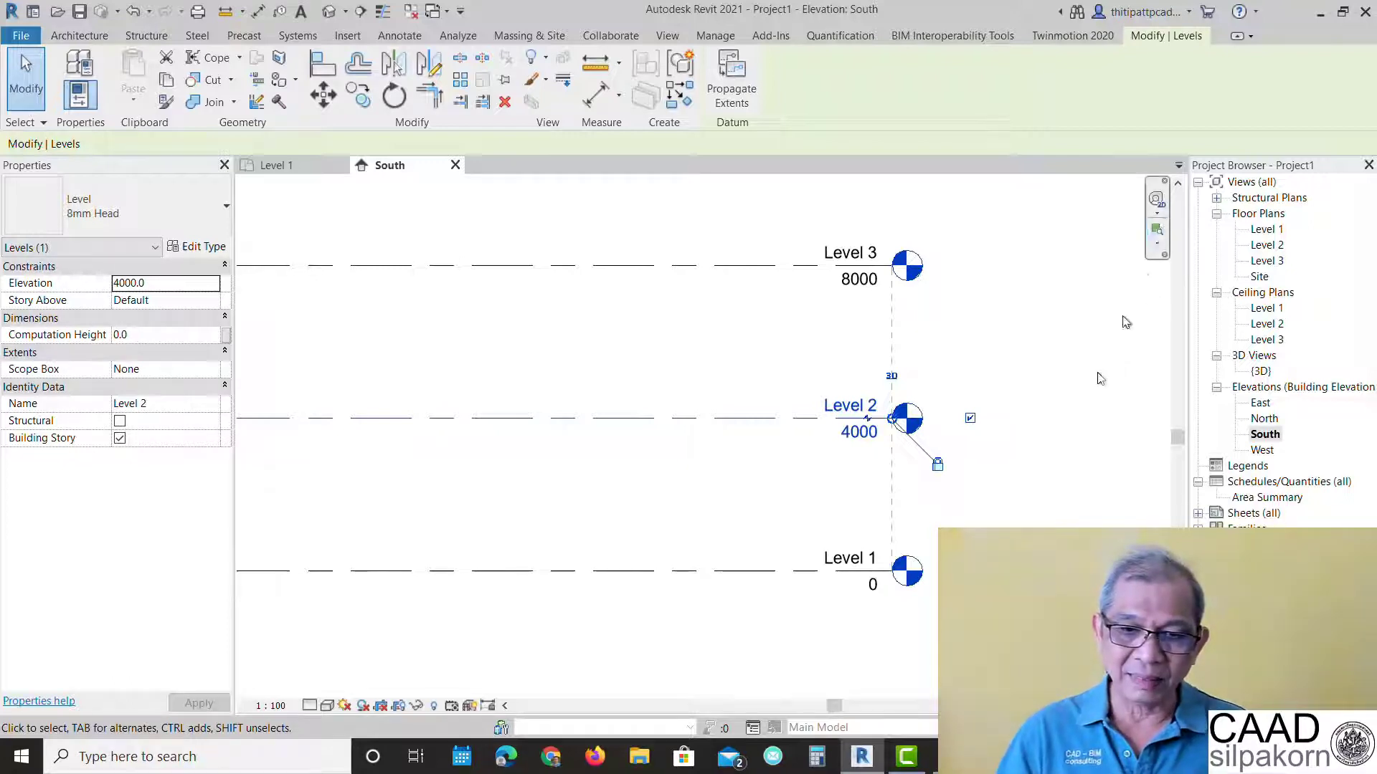
click(1039, 332)
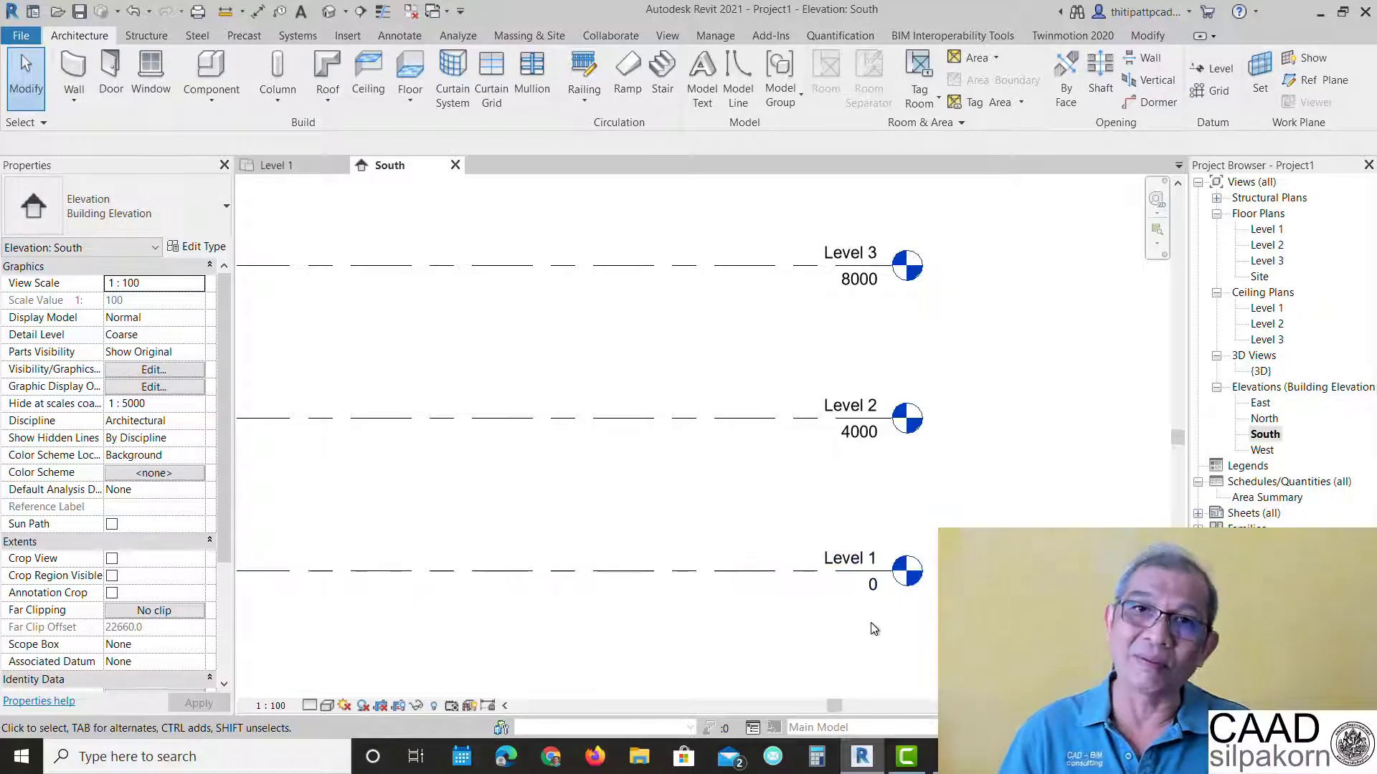
Rename Level 1 to First Floor Plan using its name label.
scroll(894, 554, up, 2)
middle_drag(895, 555, 861, 460)
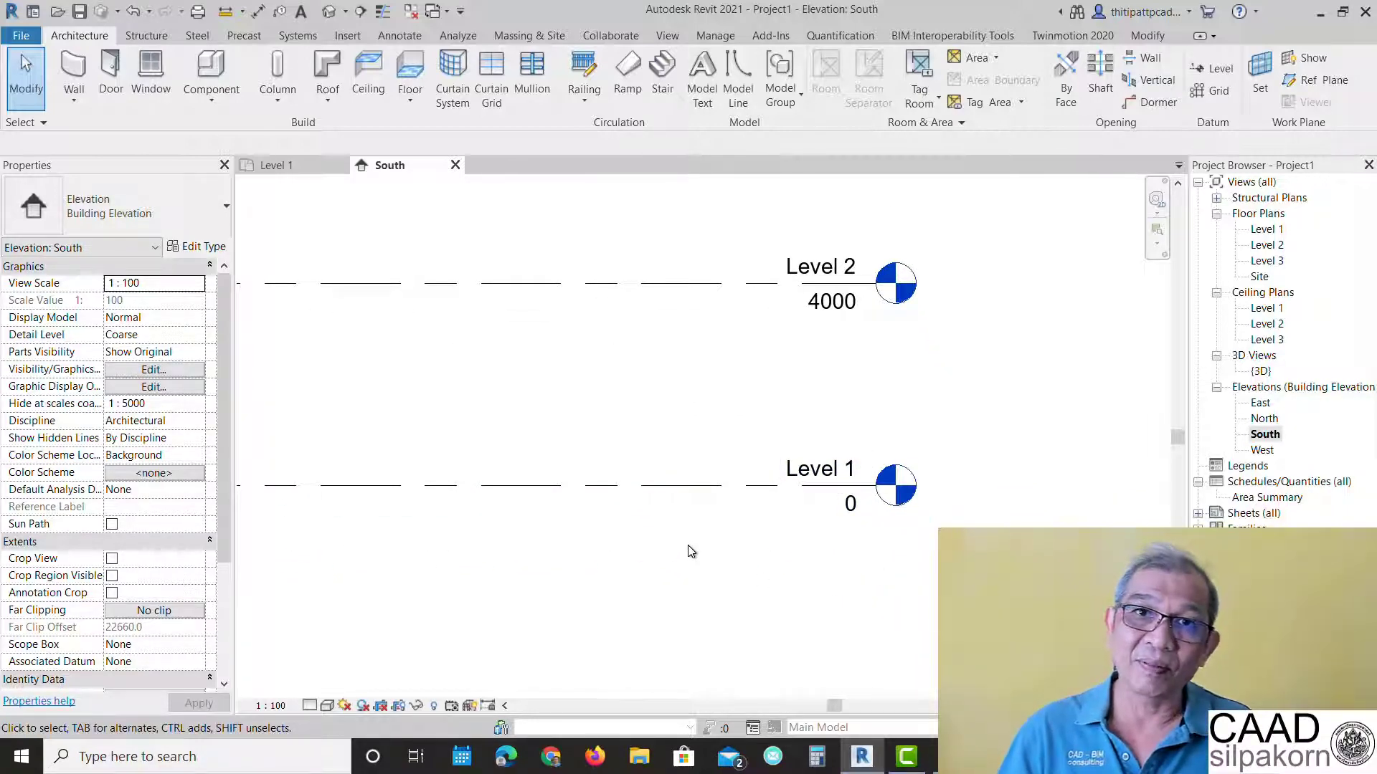
click(676, 486)
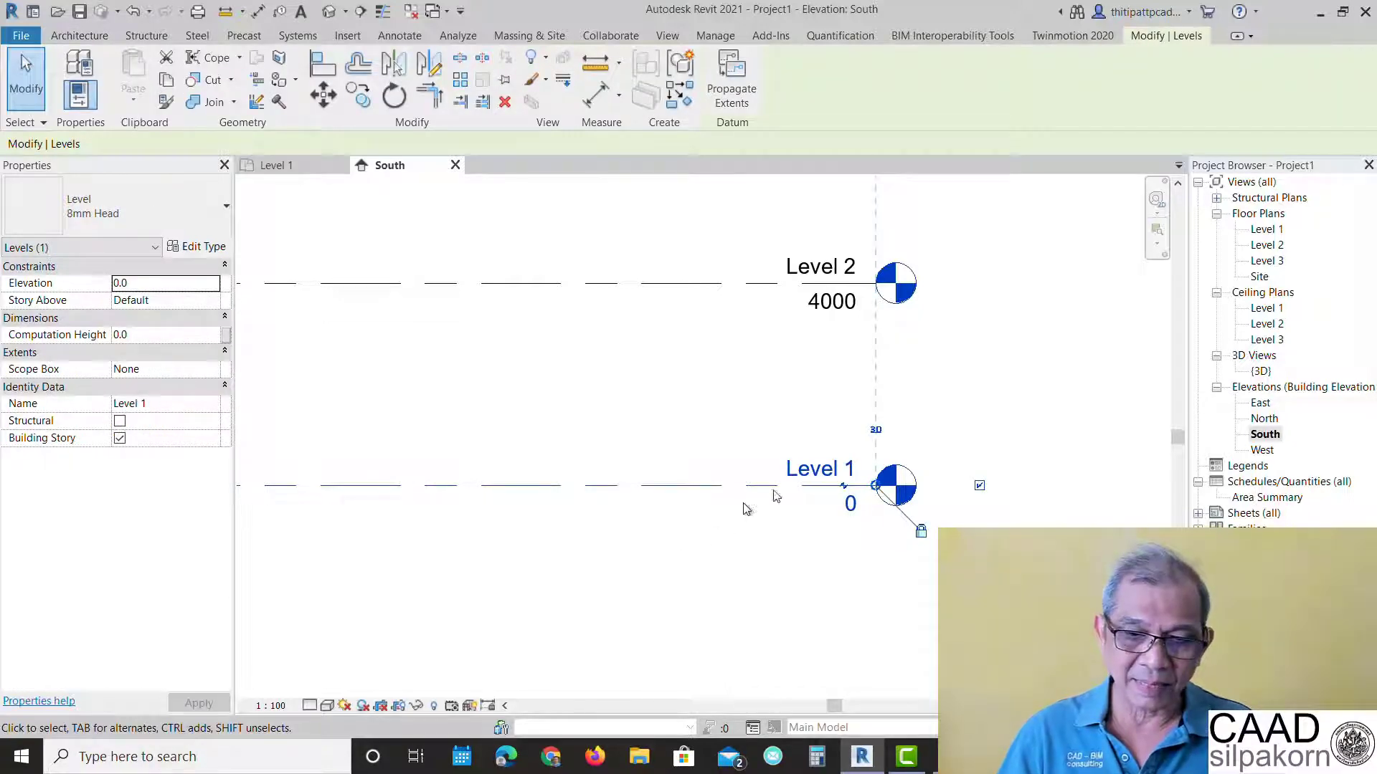
click(809, 472)
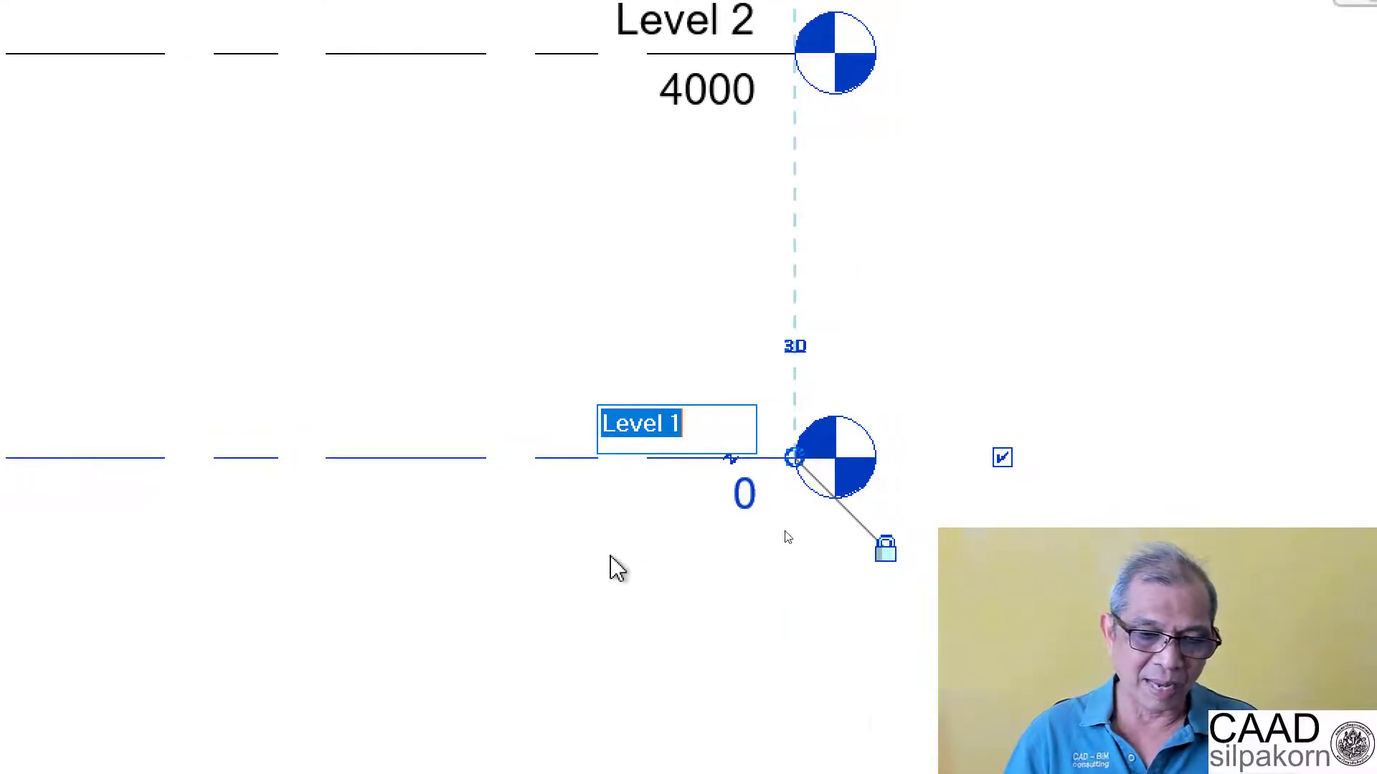
text(First Floor)
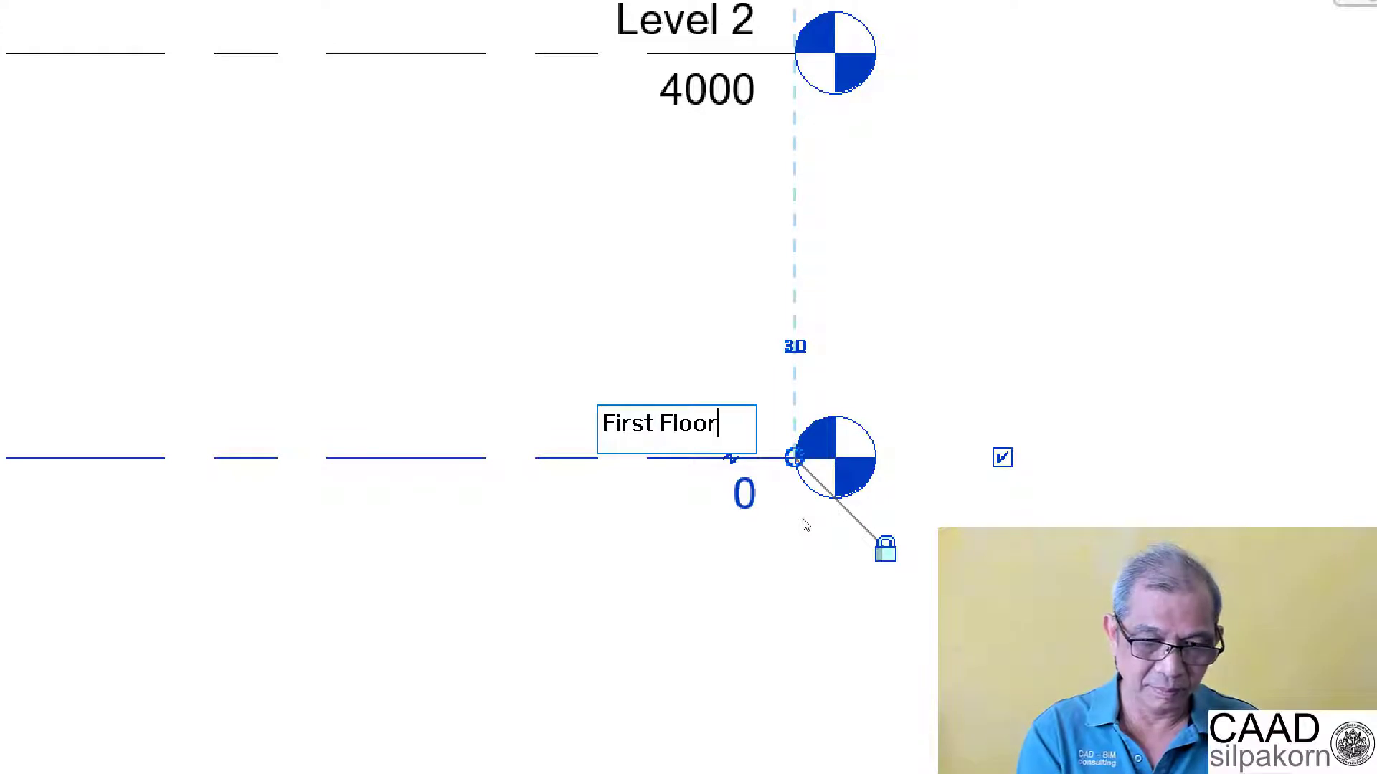
text(an)
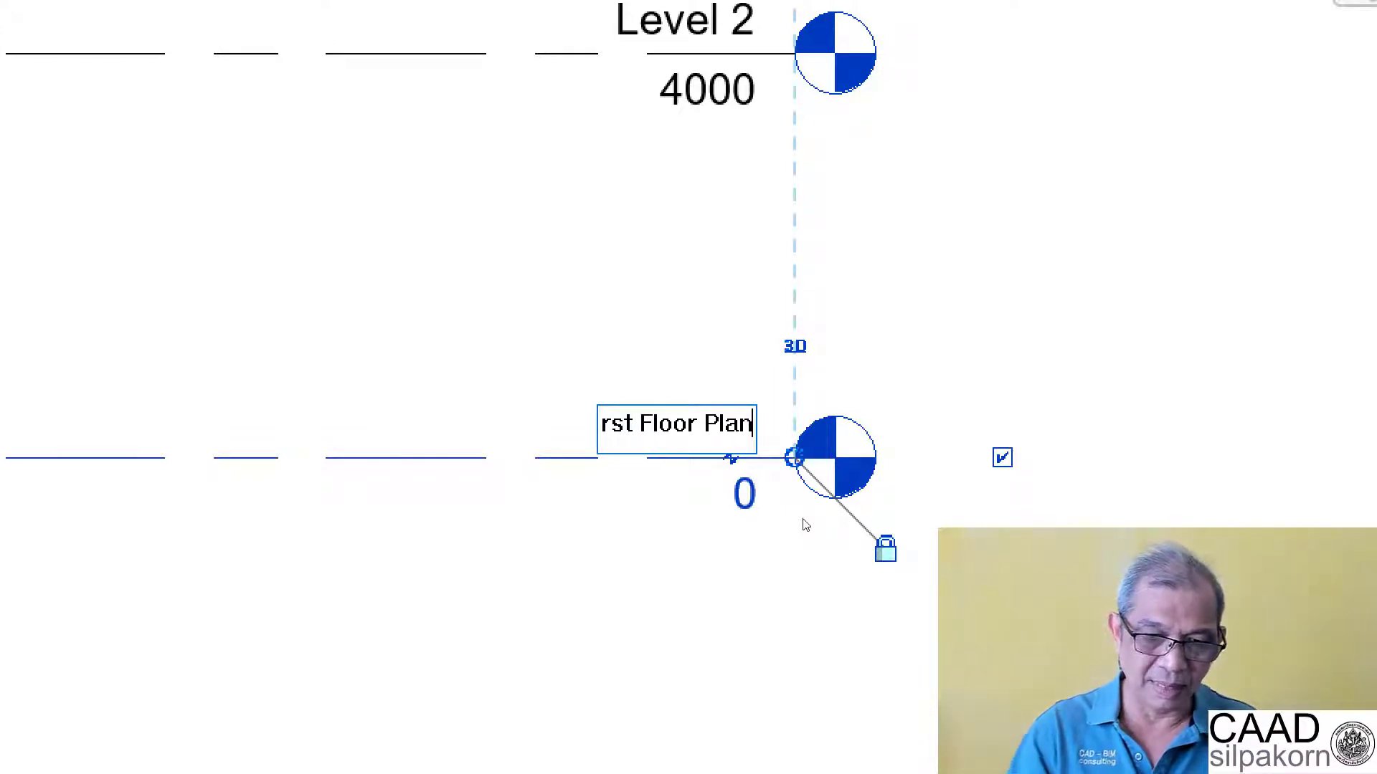
key(Return)
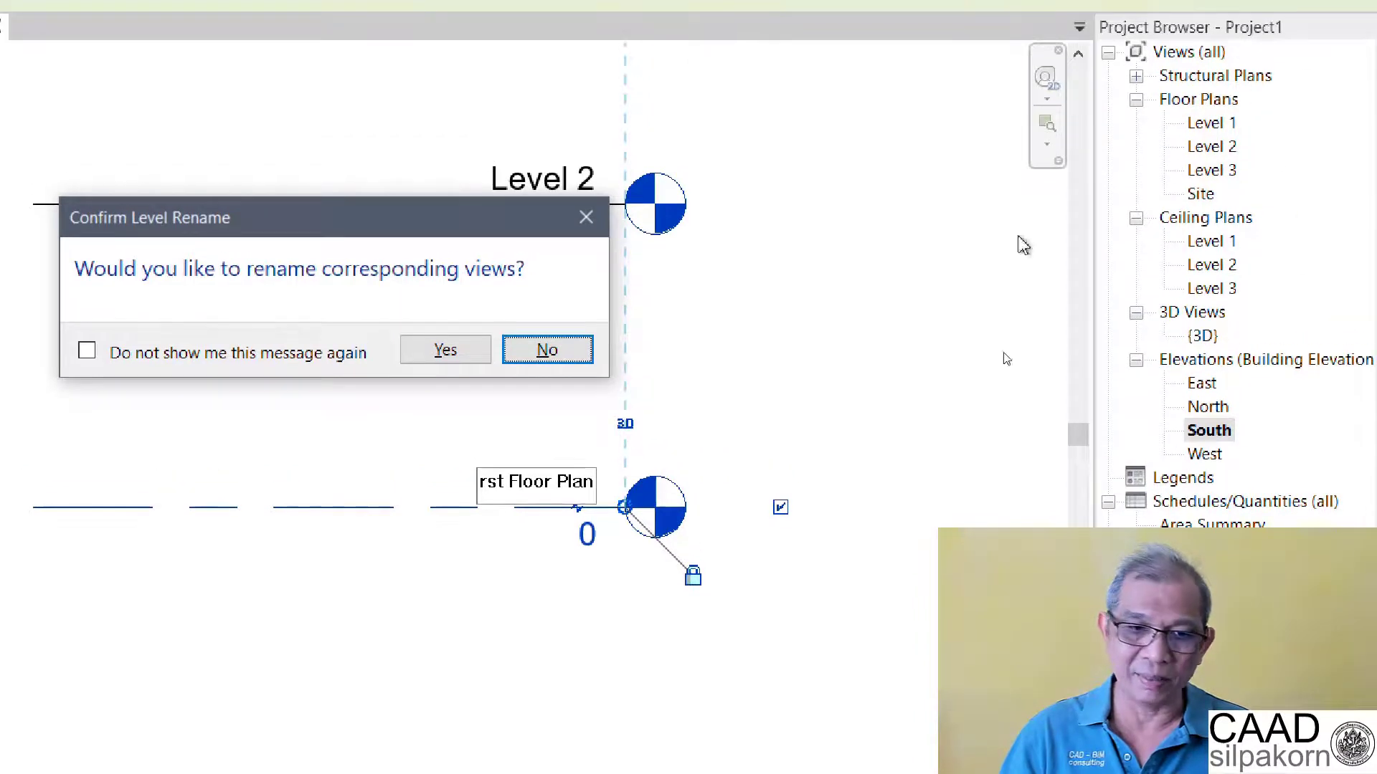
Confirm renaming Level 1's matching floor and ceiling plan views as well.
click(454, 353)
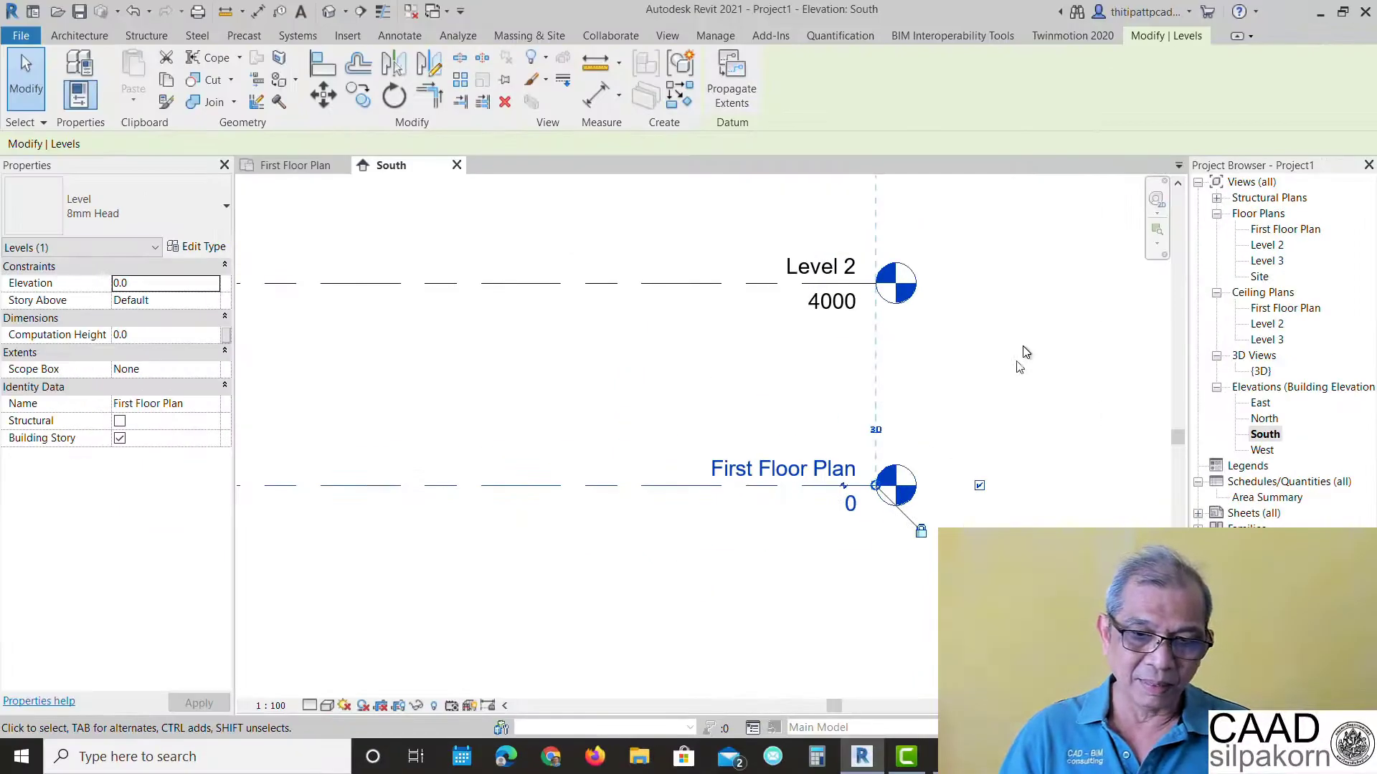
click(1009, 380)
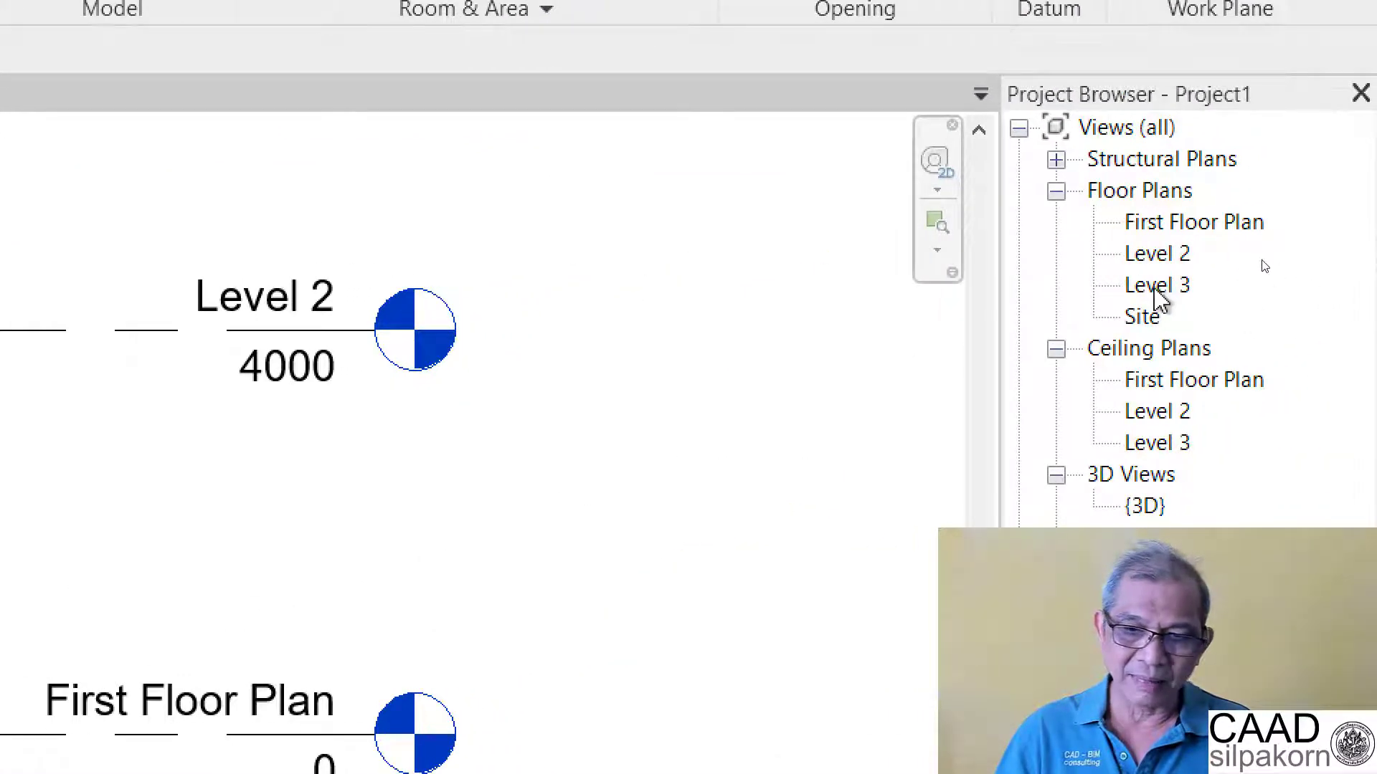
Rename the Level 2 floor plan to Second Floor Plan, including its level and ceiling plan.
click(1145, 256)
right_click(1147, 264)
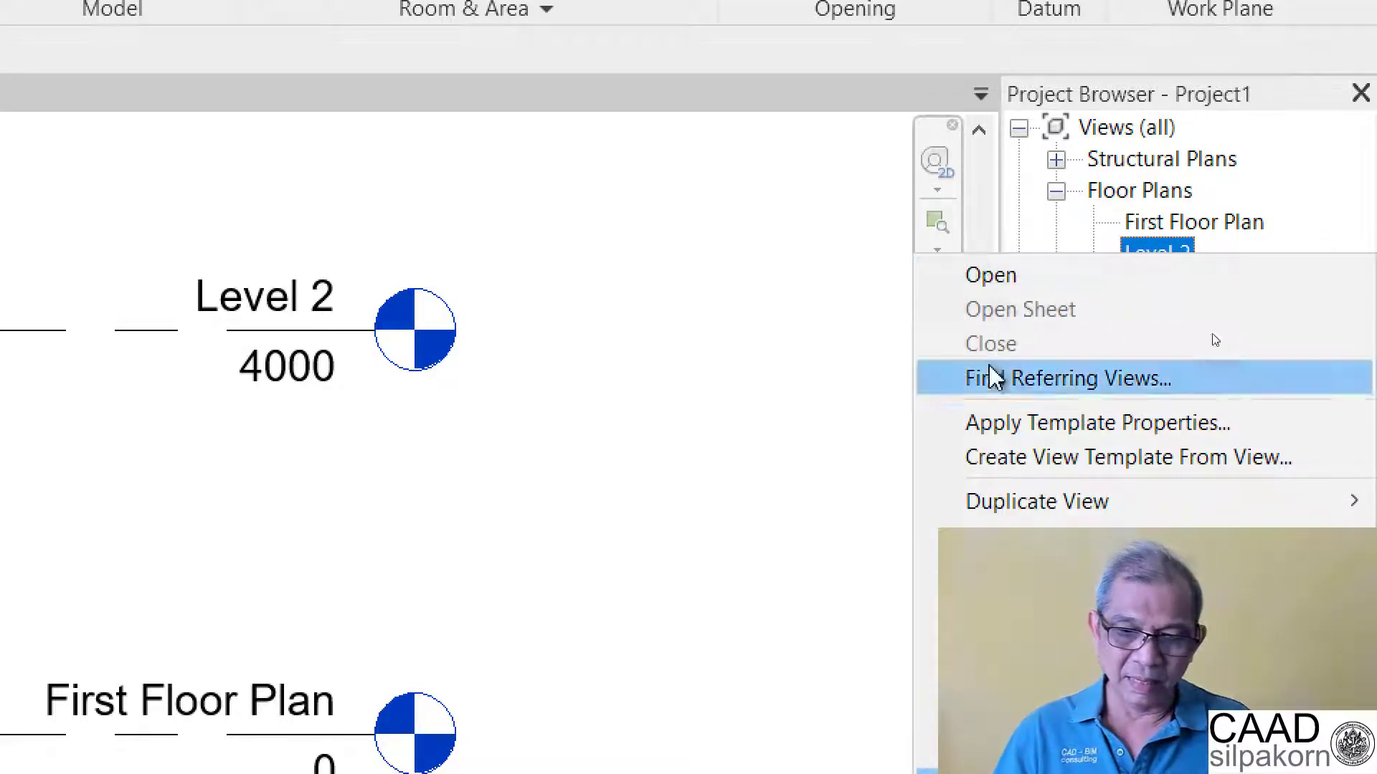
key(F2)
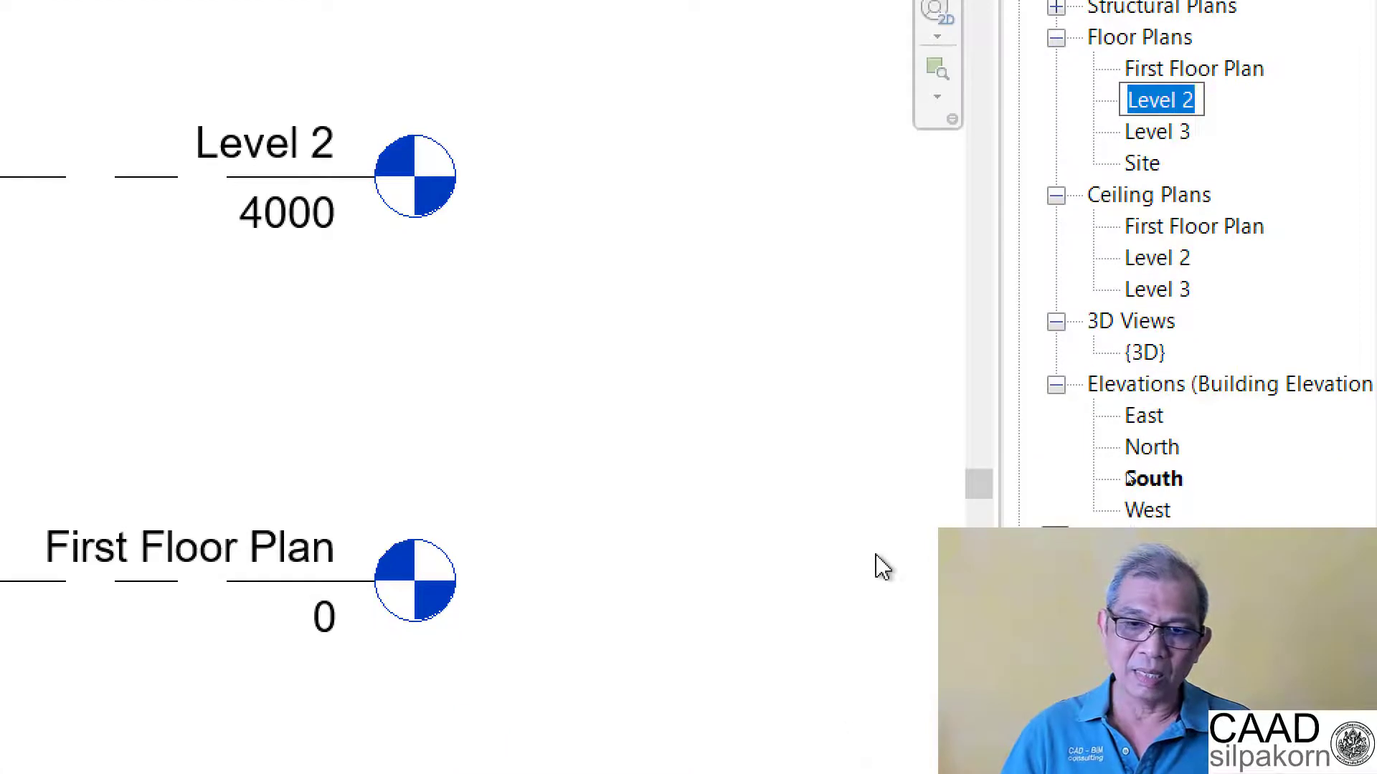
key(Return)
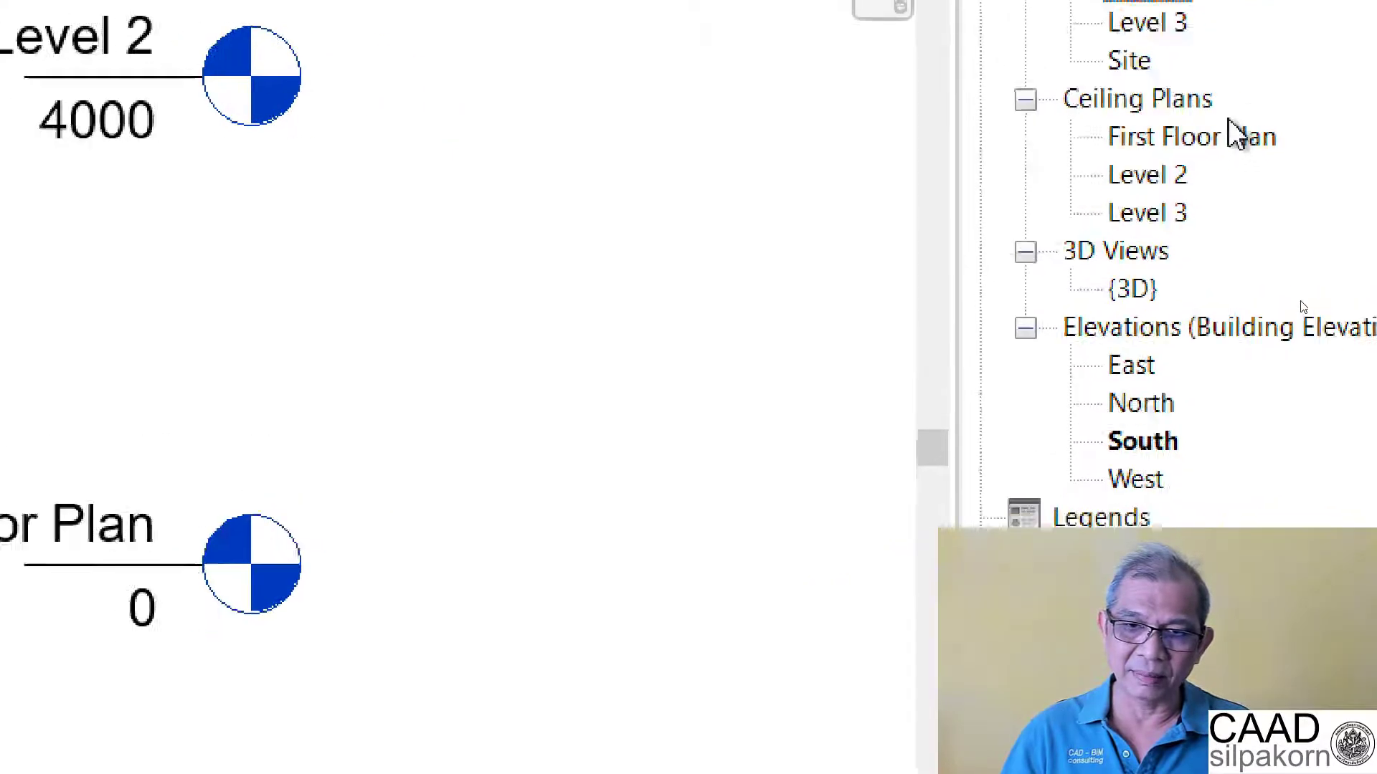
right_click(1224, 81)
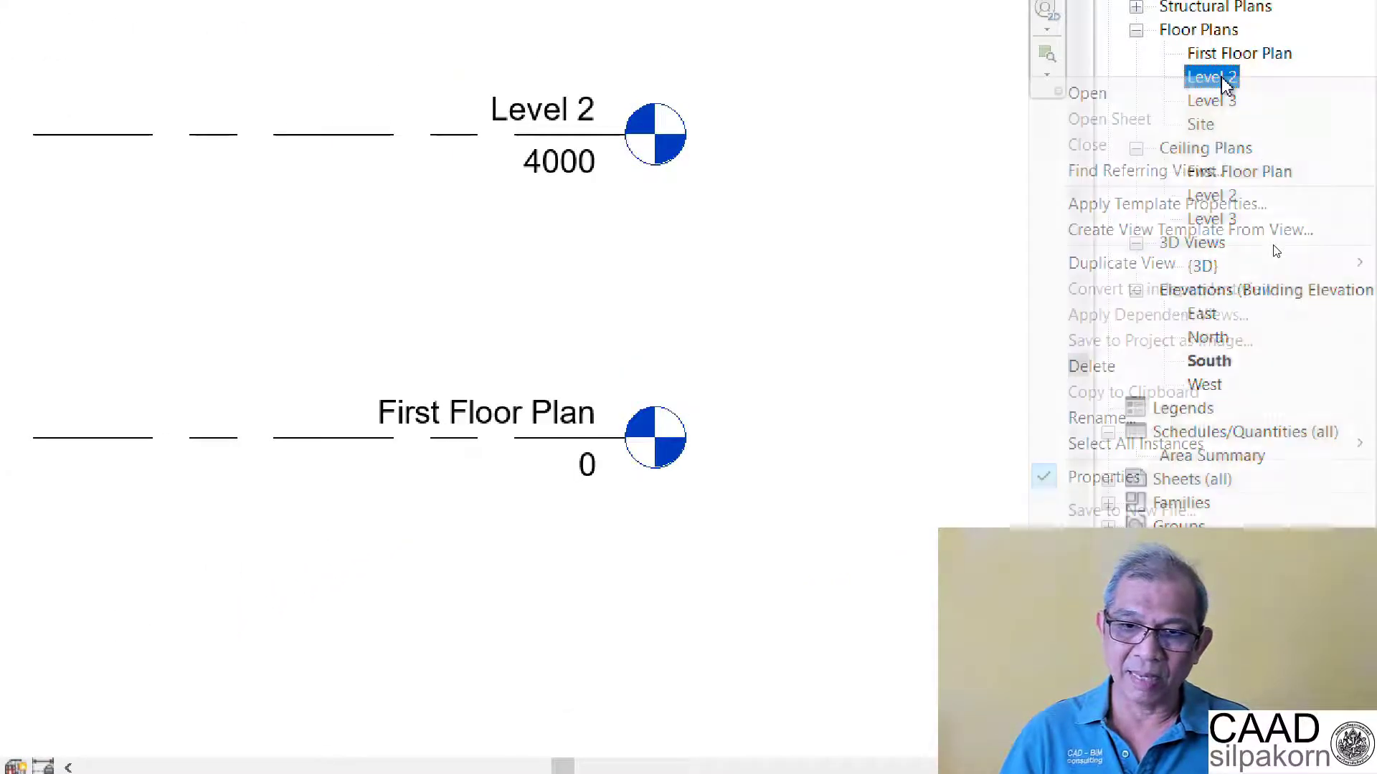
click(1145, 420)
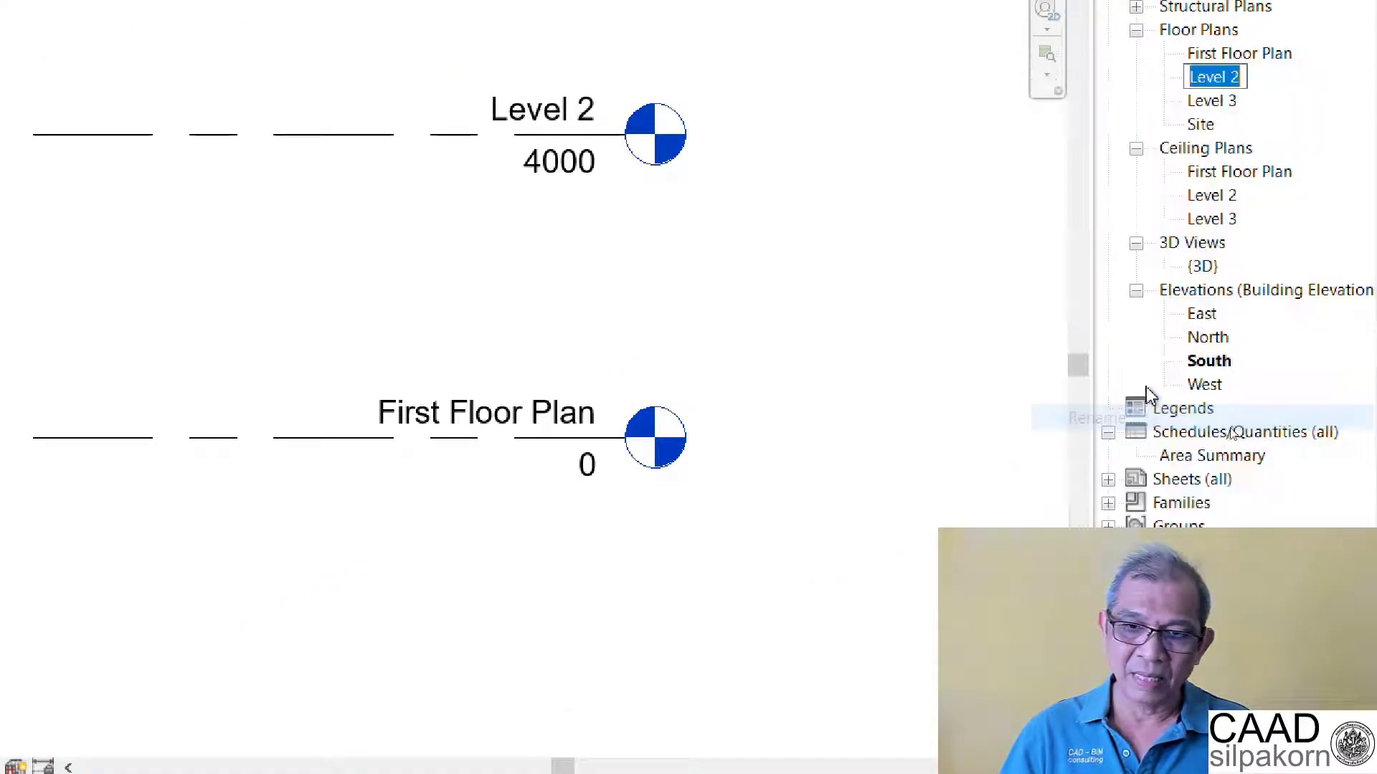
text(S)
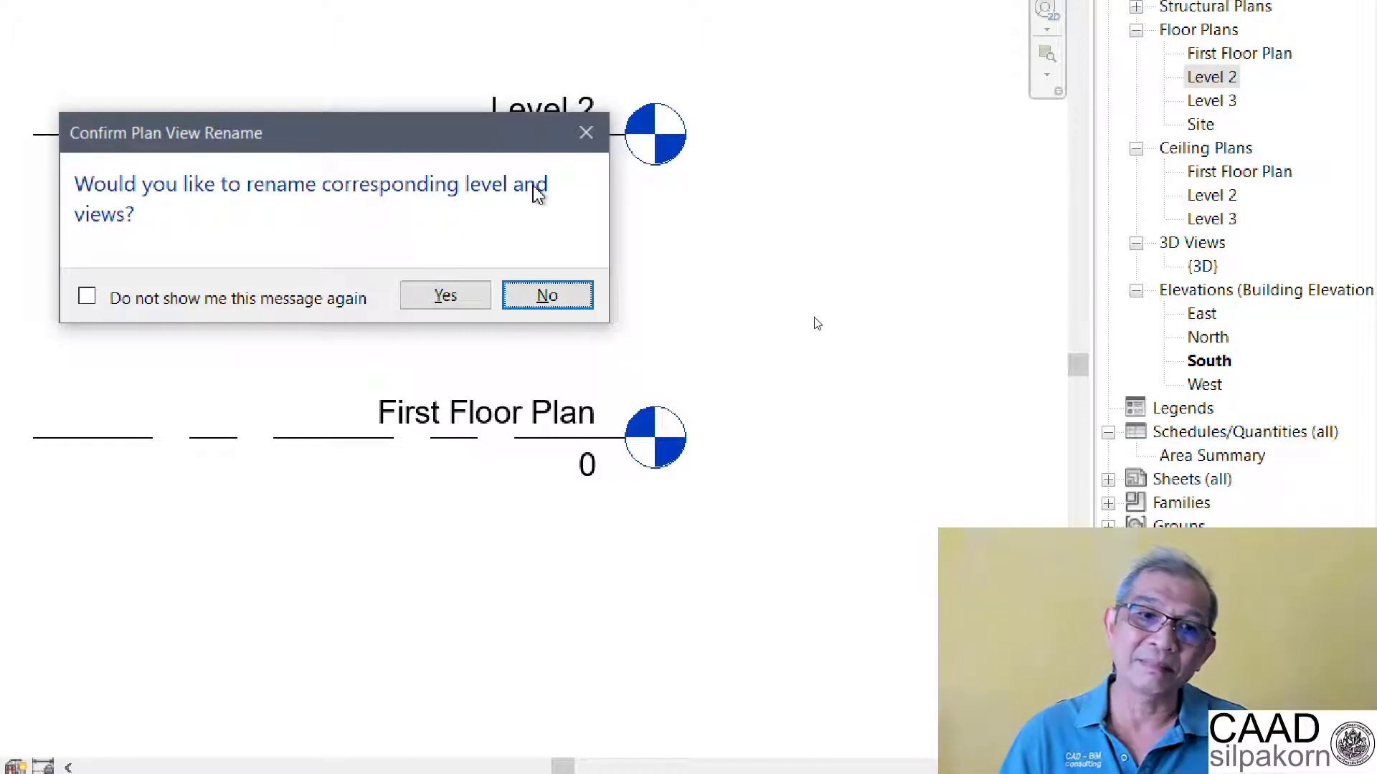
click(459, 300)
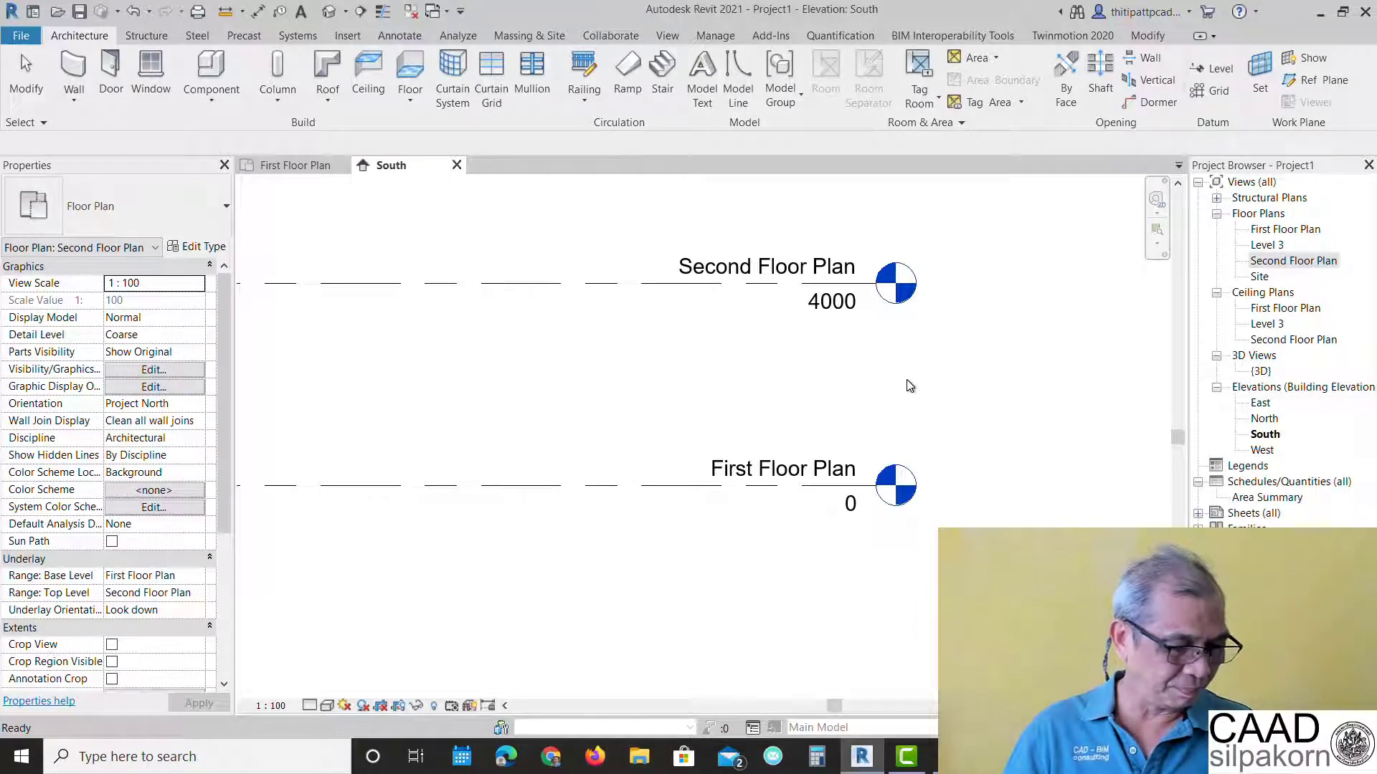
Zoom out to show all three levels and select Level 3 at 8000.
scroll(755, 399, down, 2)
scroll(755, 399, down, 1)
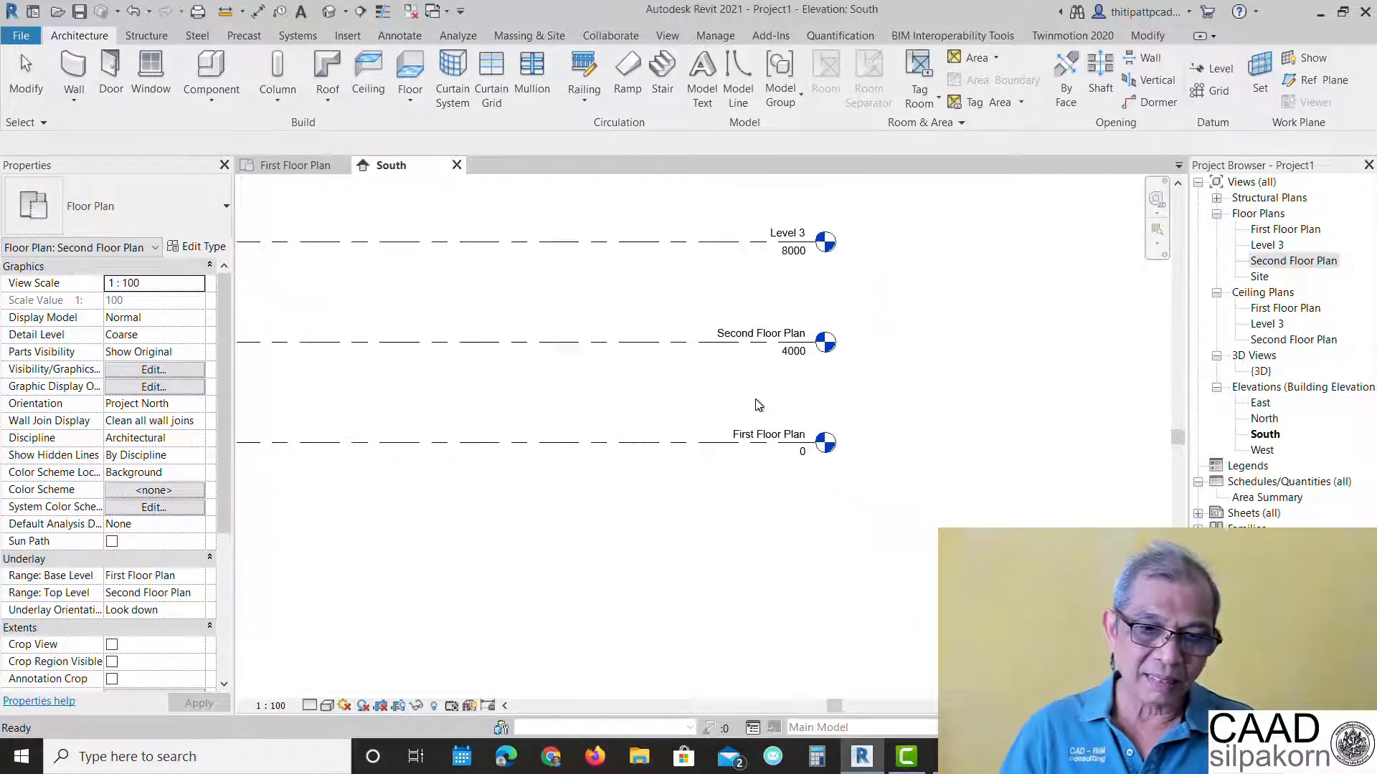
scroll(755, 399, down, 1)
click(858, 421)
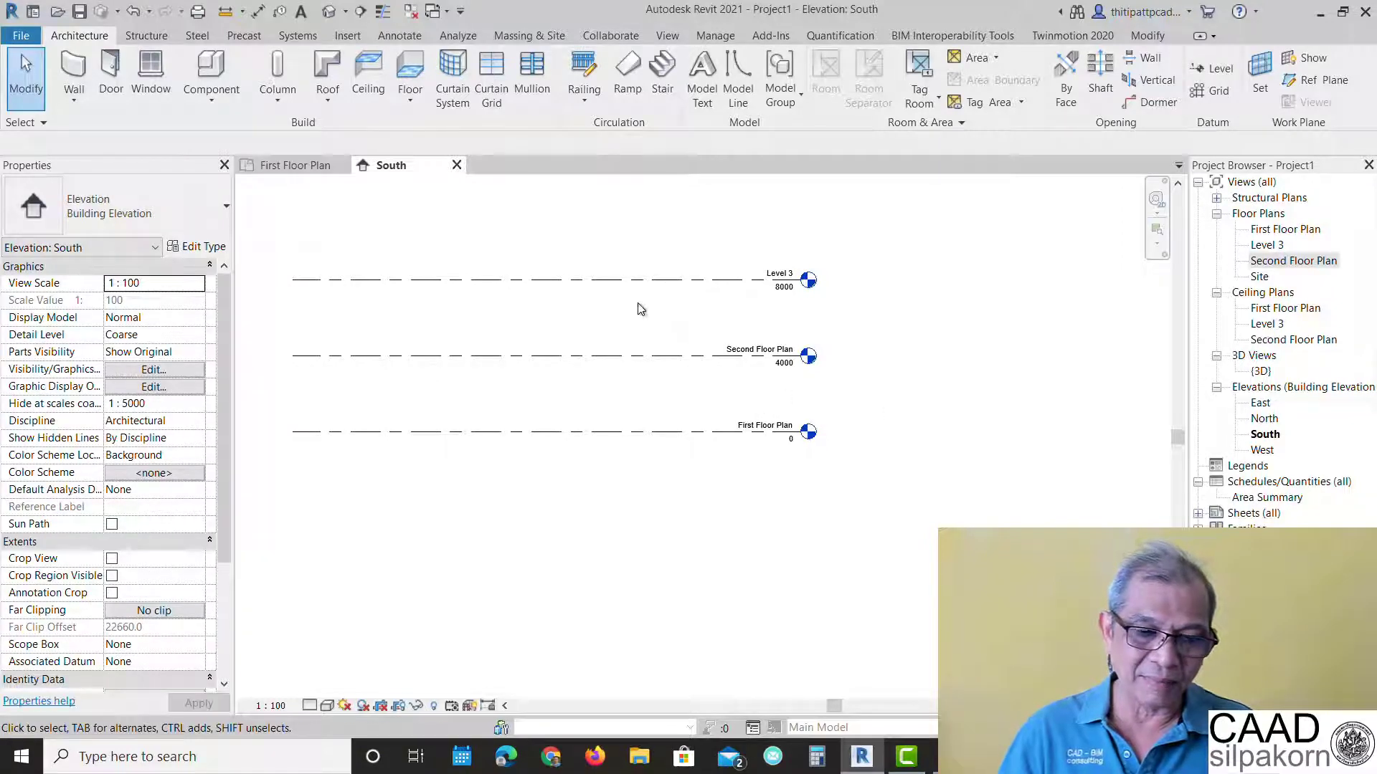
mouse_move(640, 308)
middle_down()
mouse_move(793, 397)
mouse_move(750, 400)
middle_up()
scroll(738, 388, up, 2)
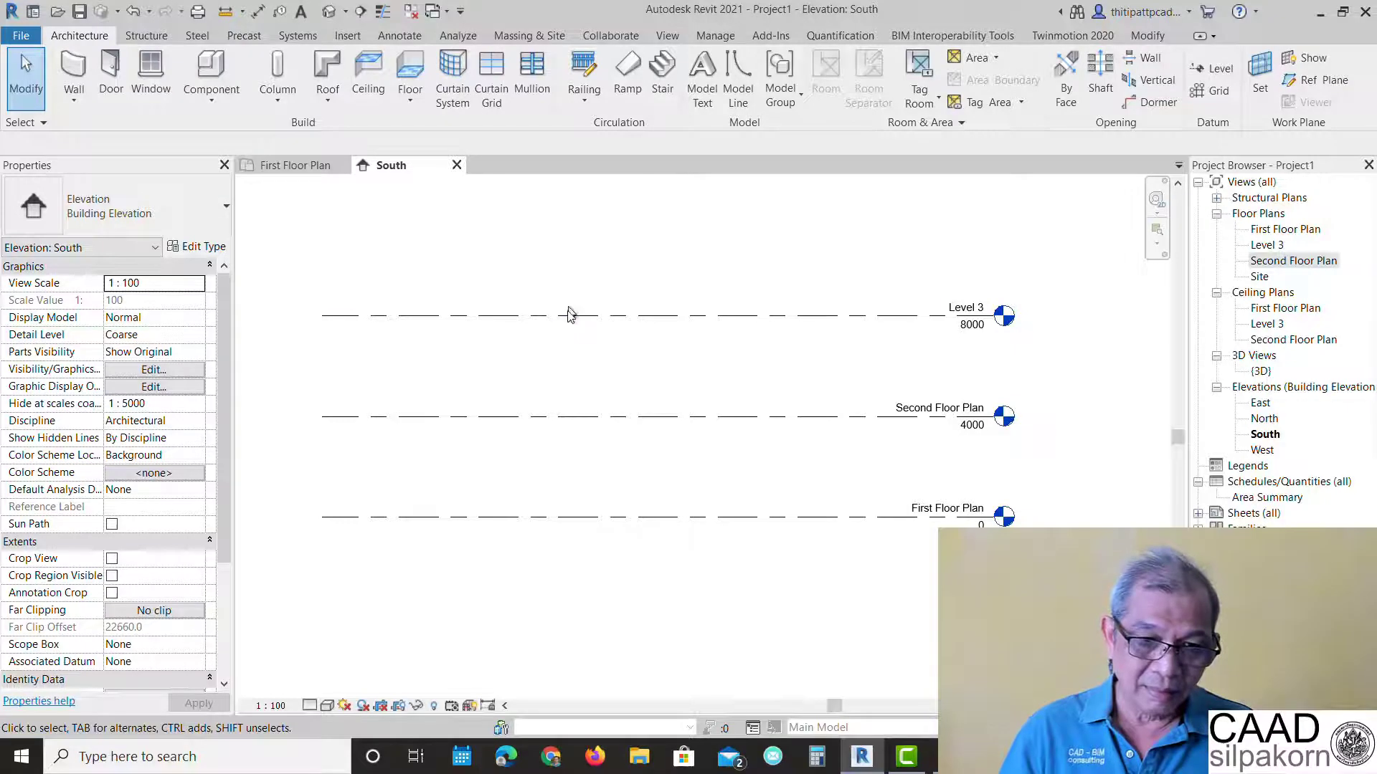
click(566, 315)
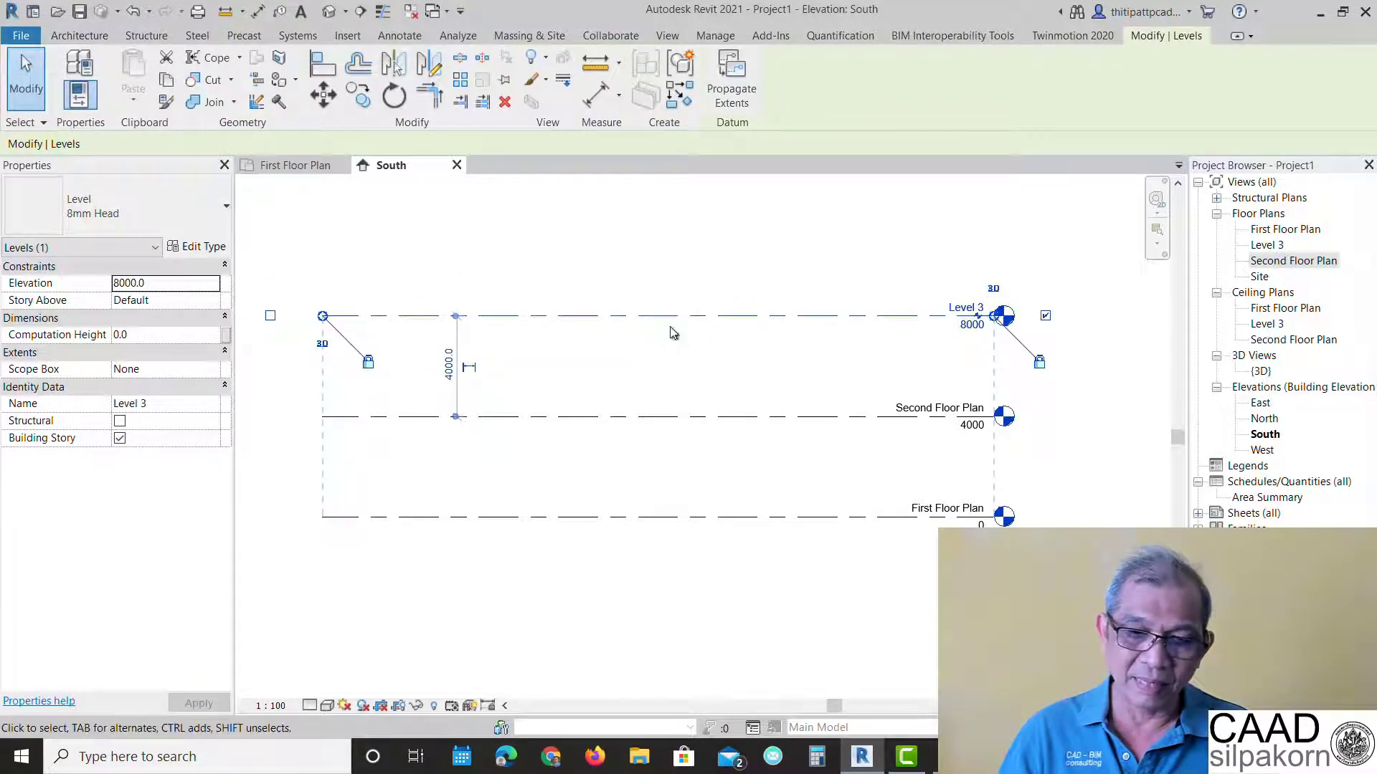
middle_drag(675, 365, 687, 440)
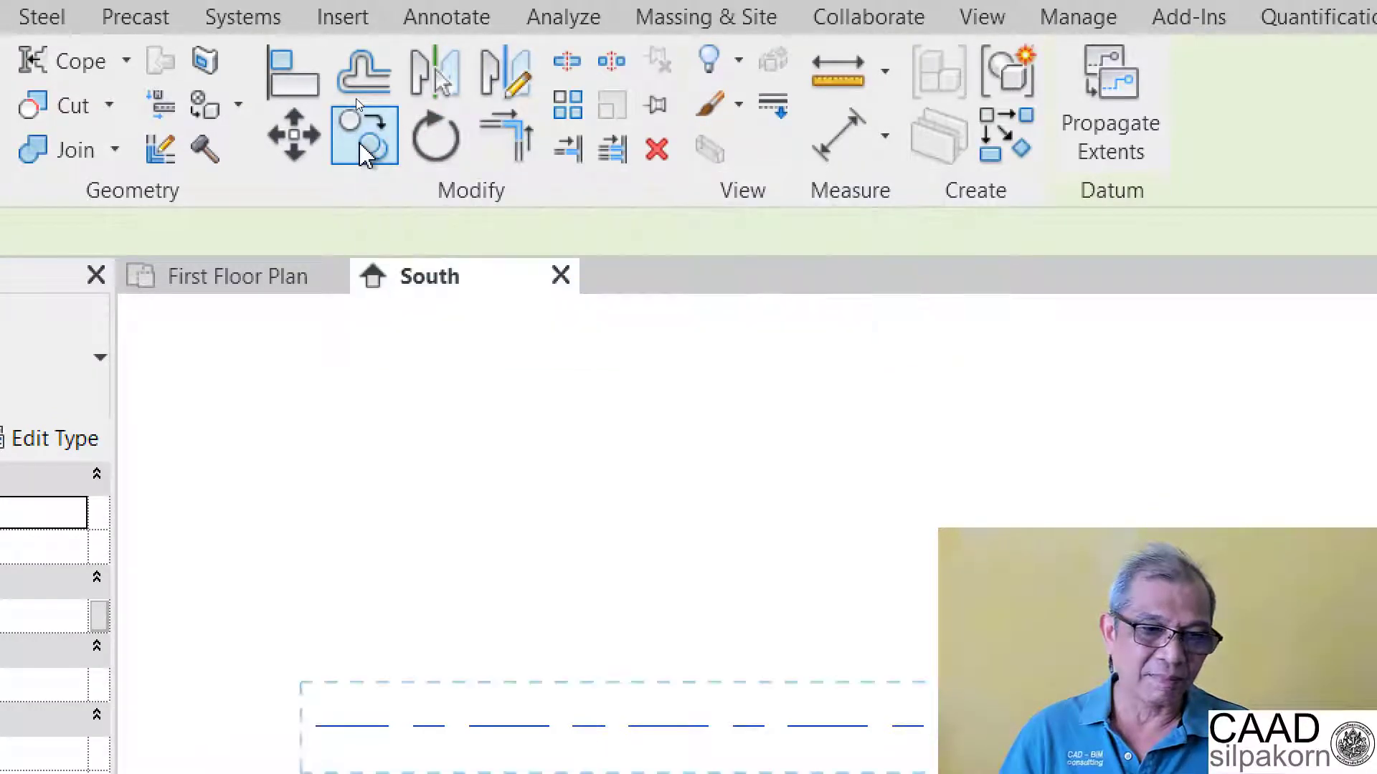
Copy Level 3 upward by 4000 to create Level 4 at 12000.
click(364, 151)
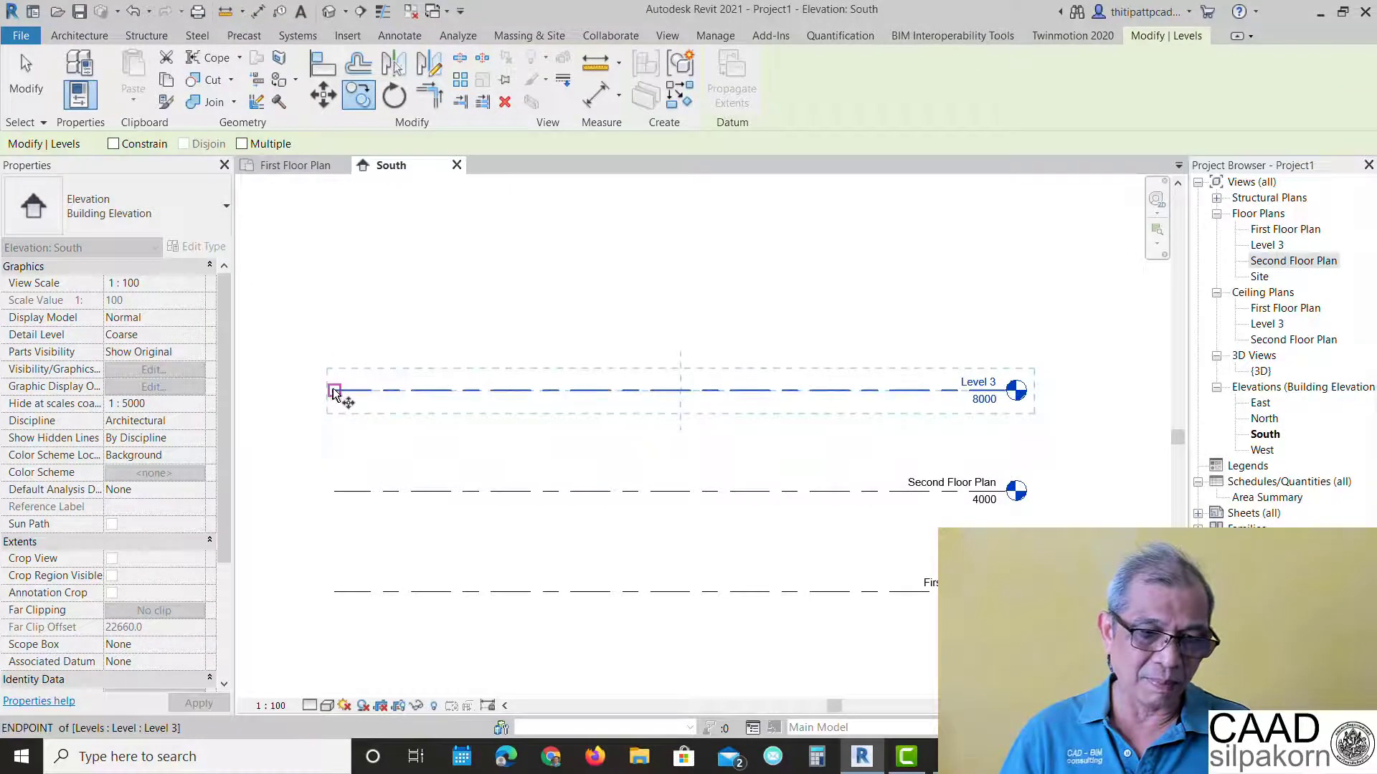
click(387, 391)
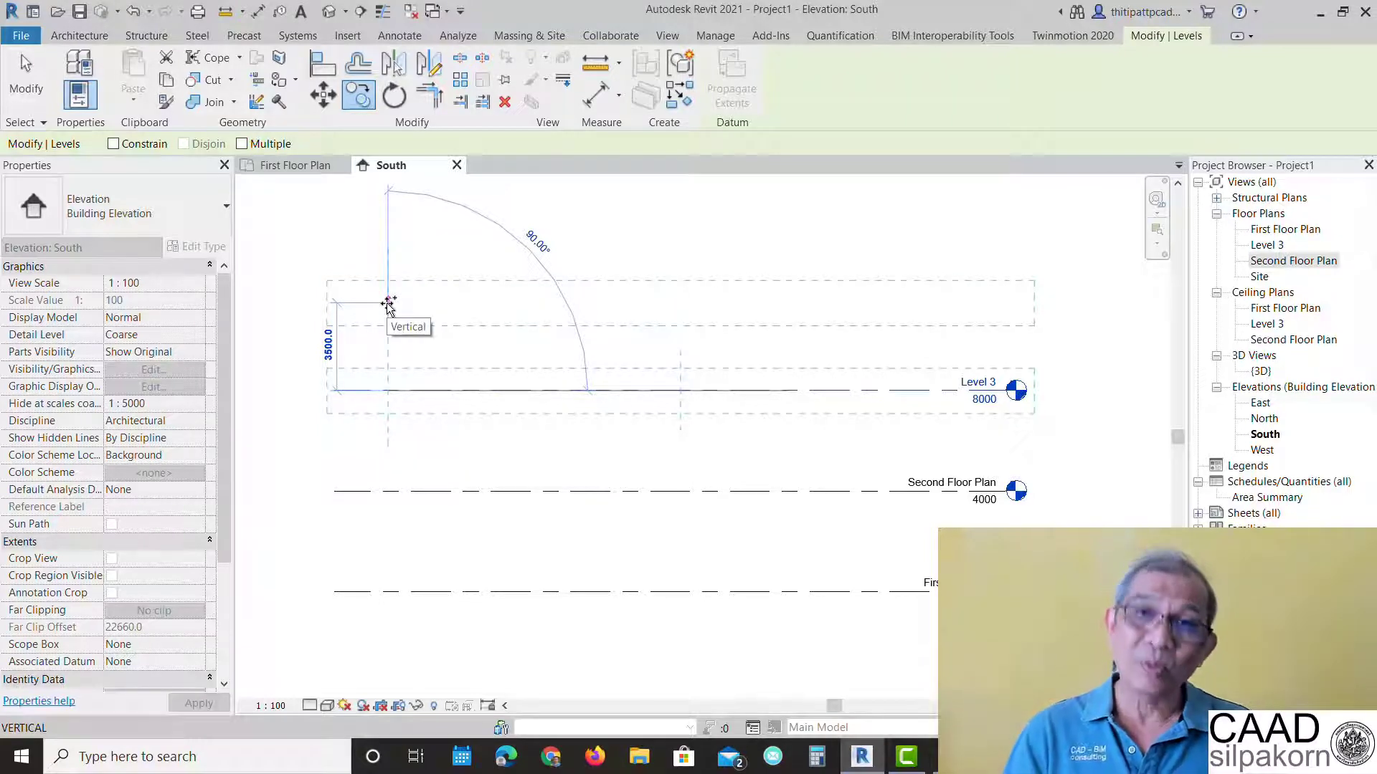
text(4000)
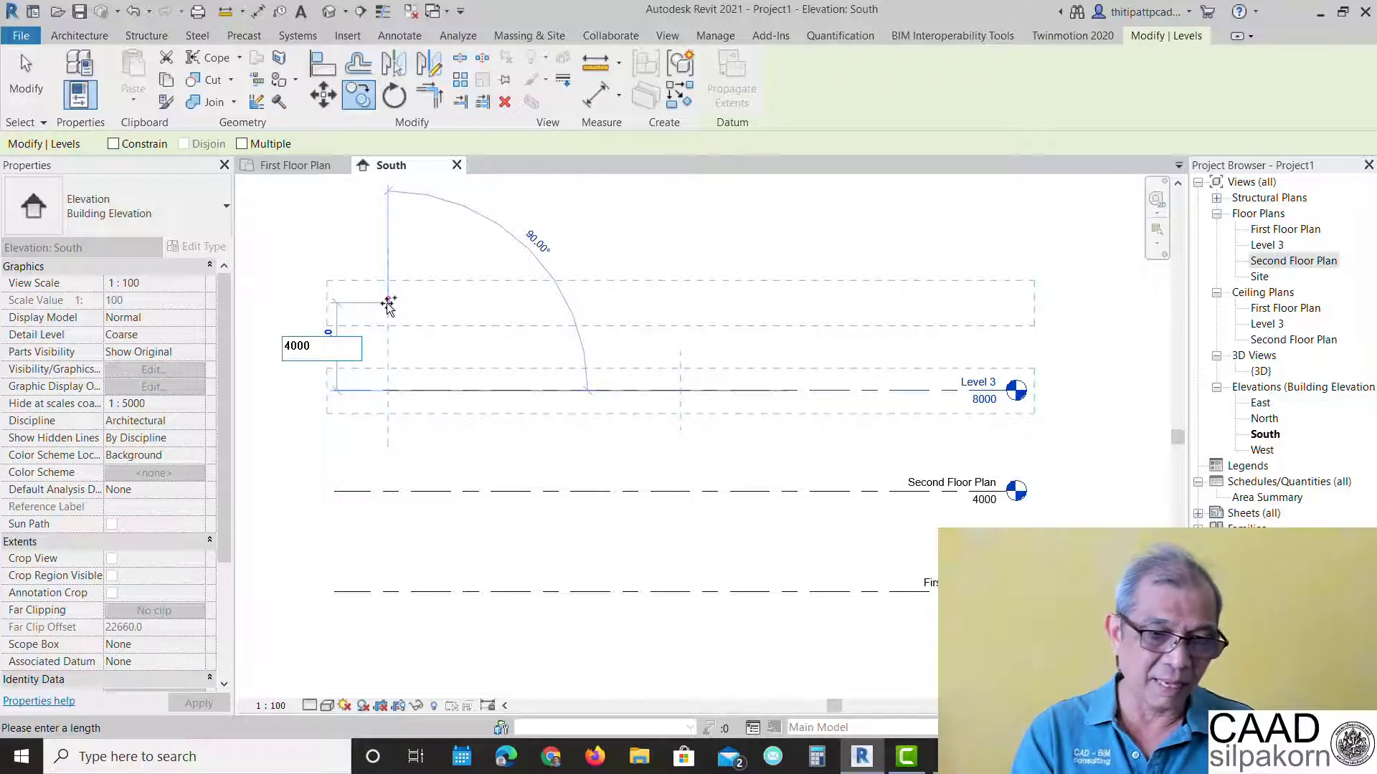
key(Return)
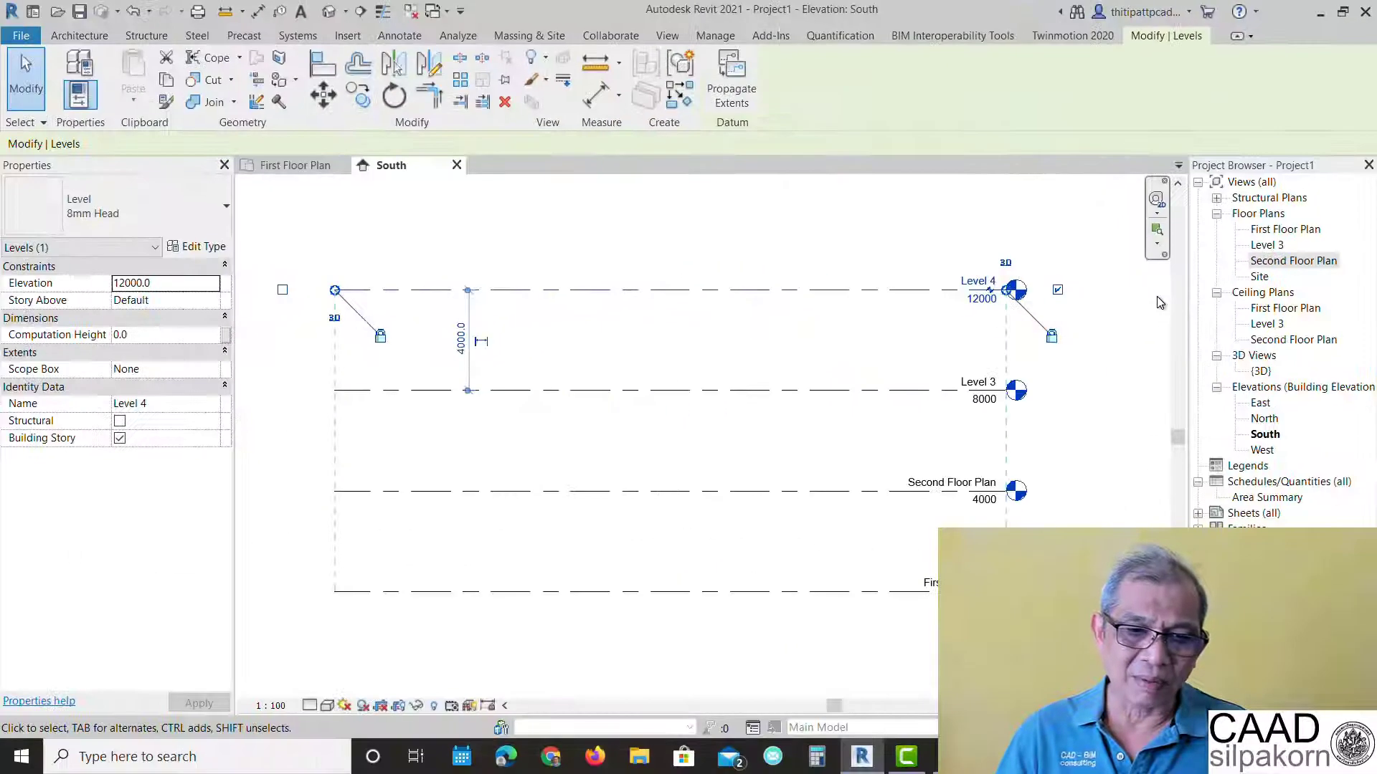
middle_drag(716, 356, 706, 403)
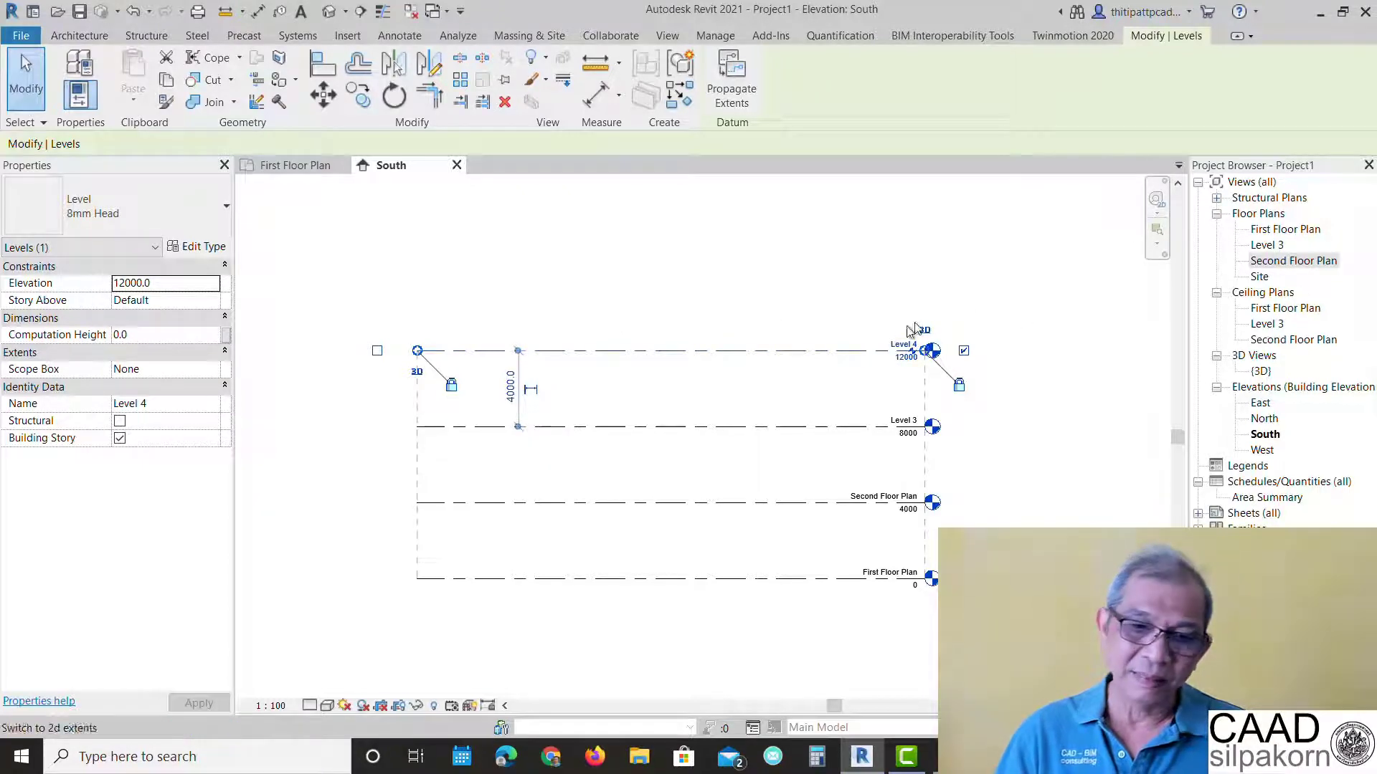
click(651, 286)
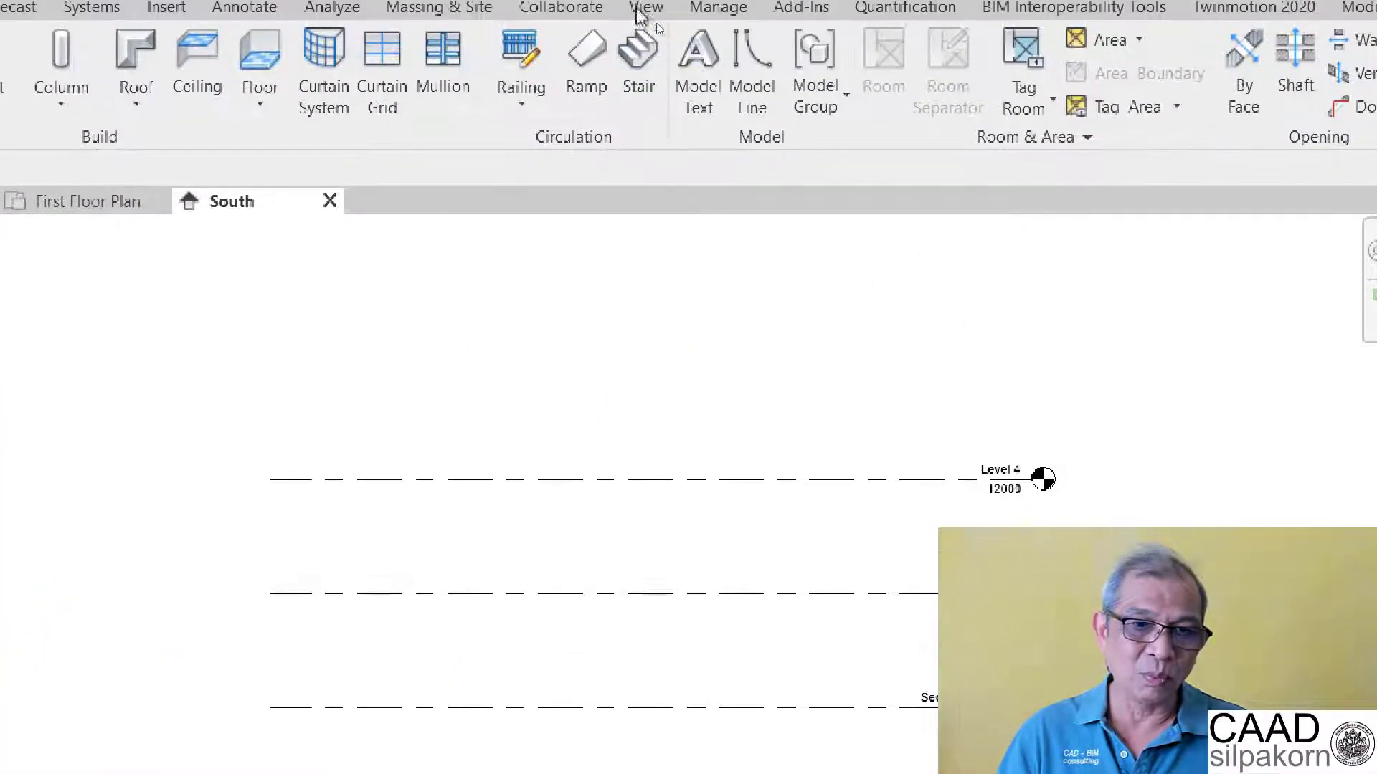
Show the Plan Views options from the View ribbon over the South elevation.
click(641, 55)
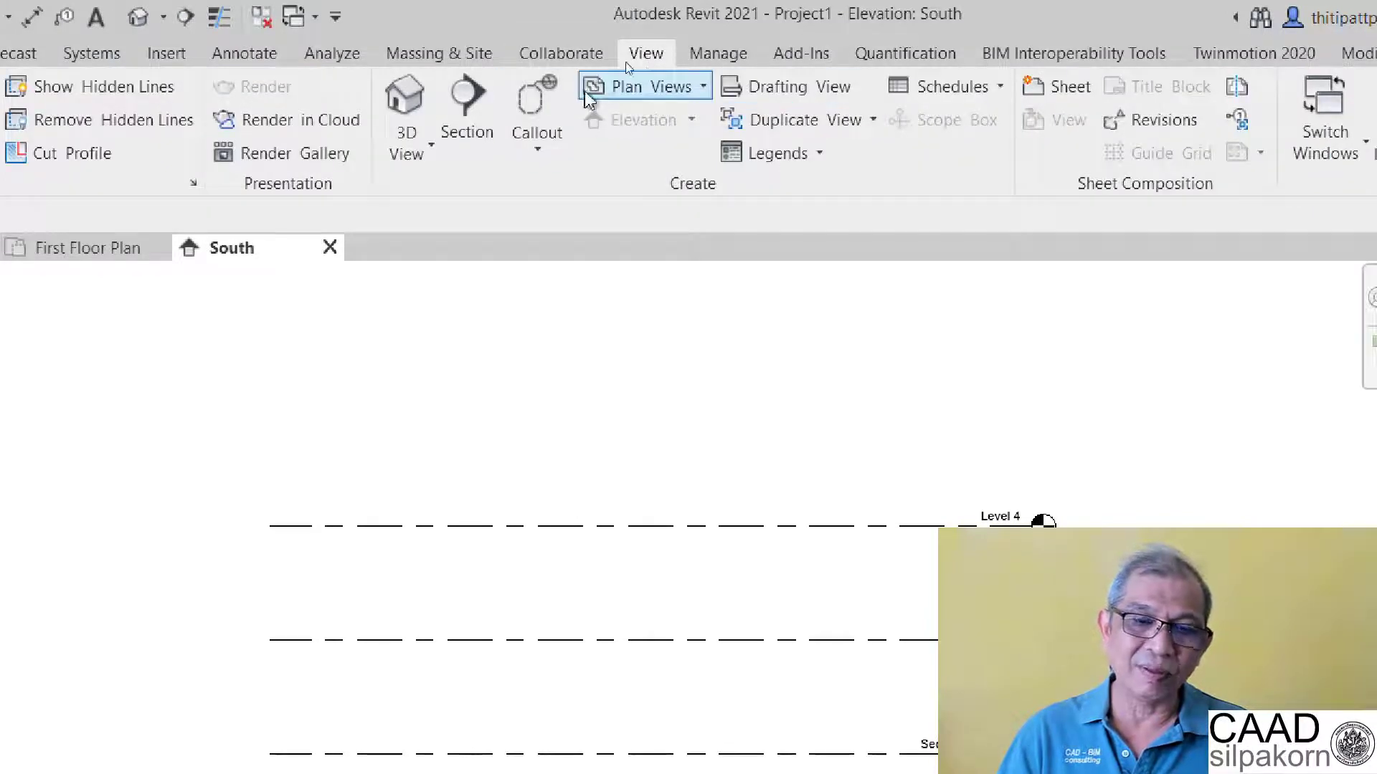
click(704, 88)
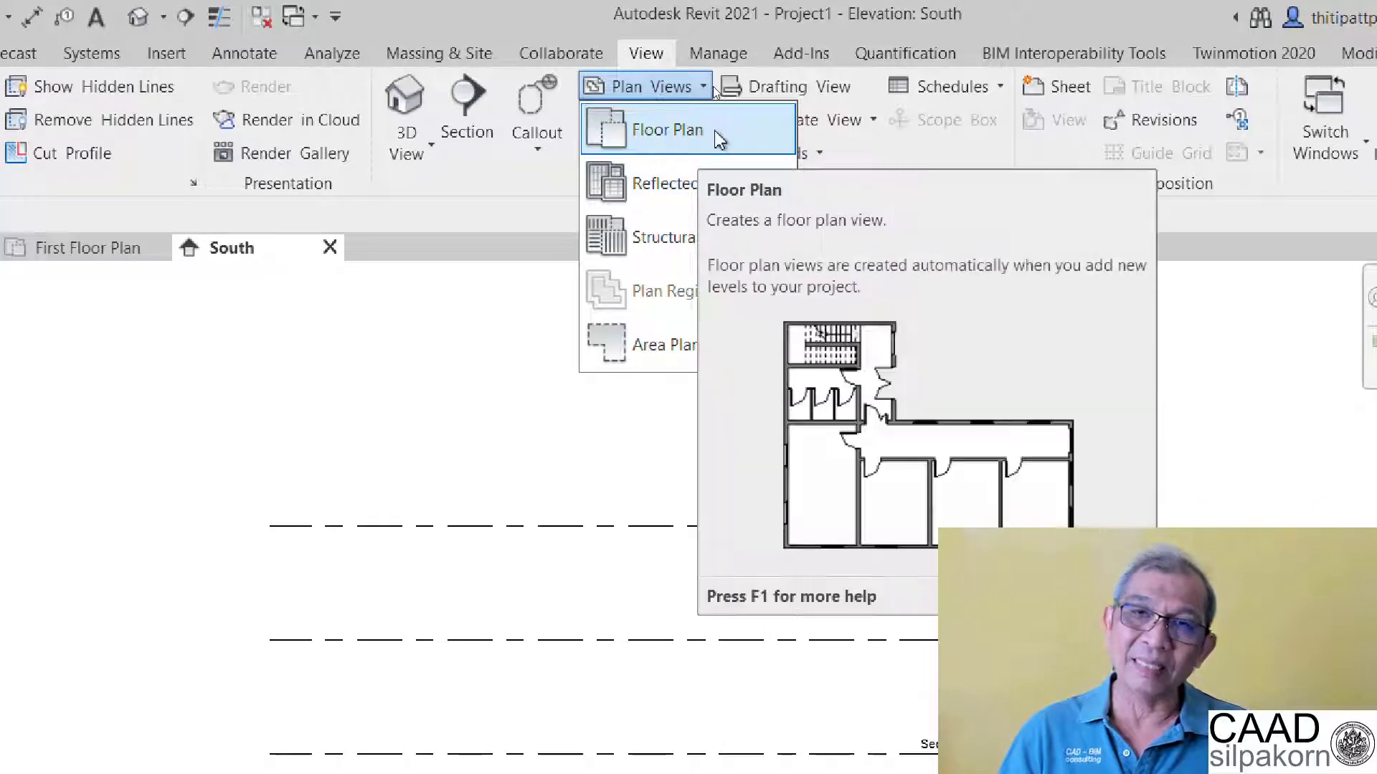
mouse_move(667, 131)
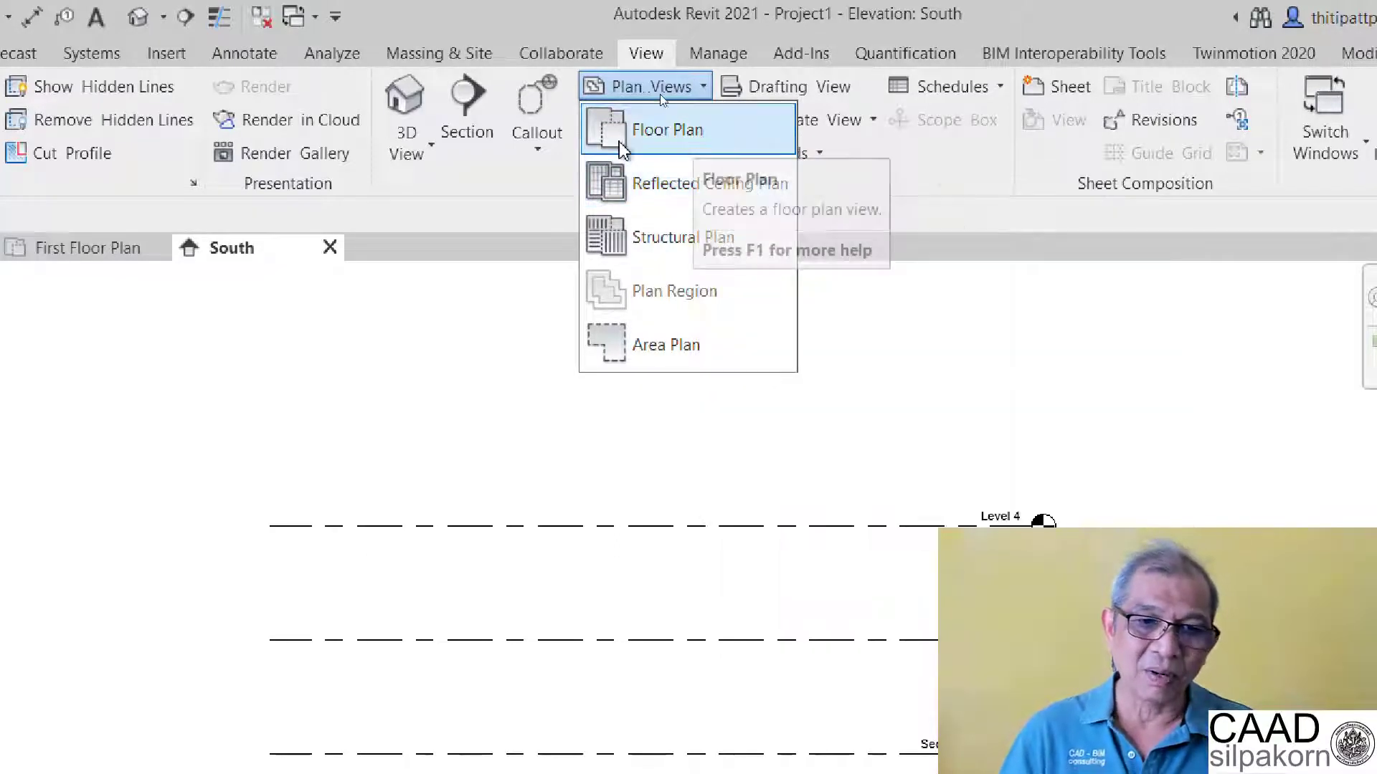
Create a floor plan view for Level 4 through the New Floor Plan dialog.
click(675, 143)
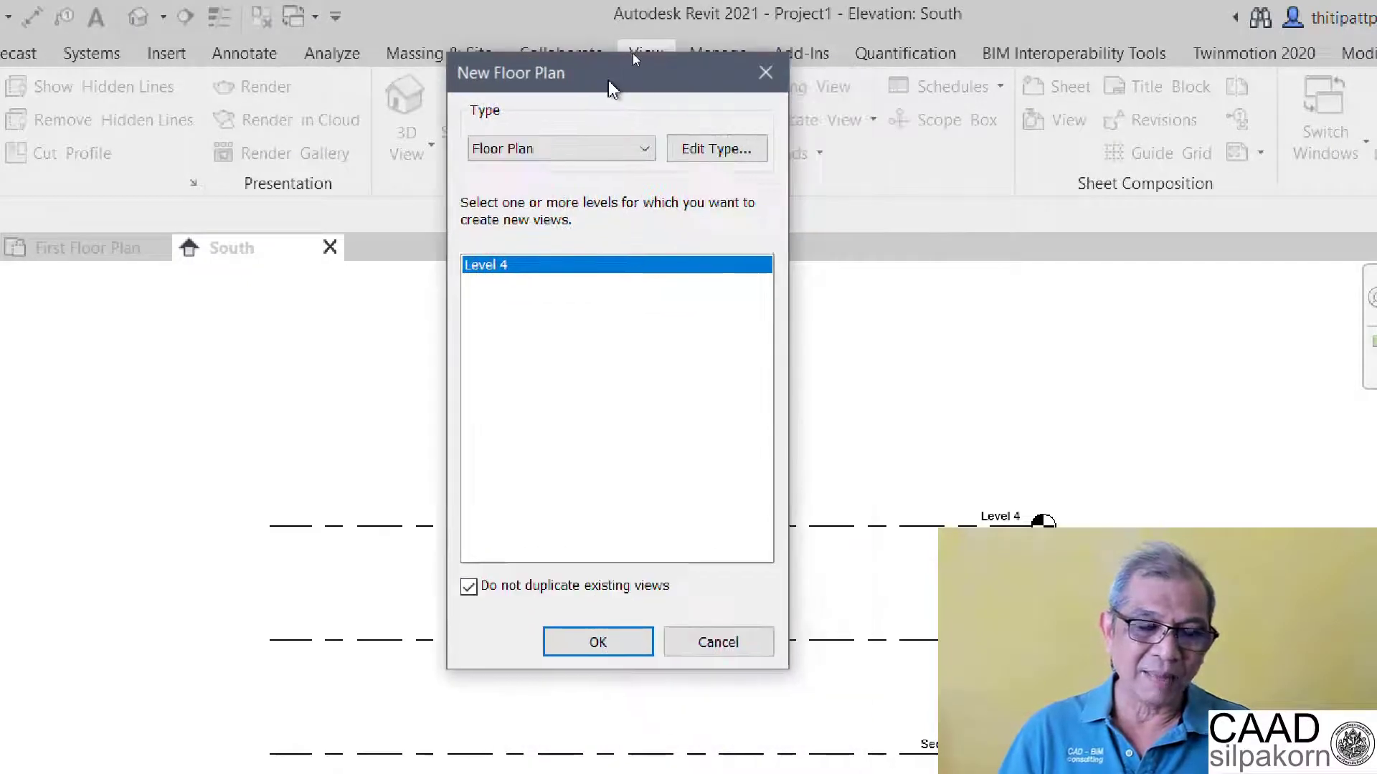
drag(677, 107, 572, 84)
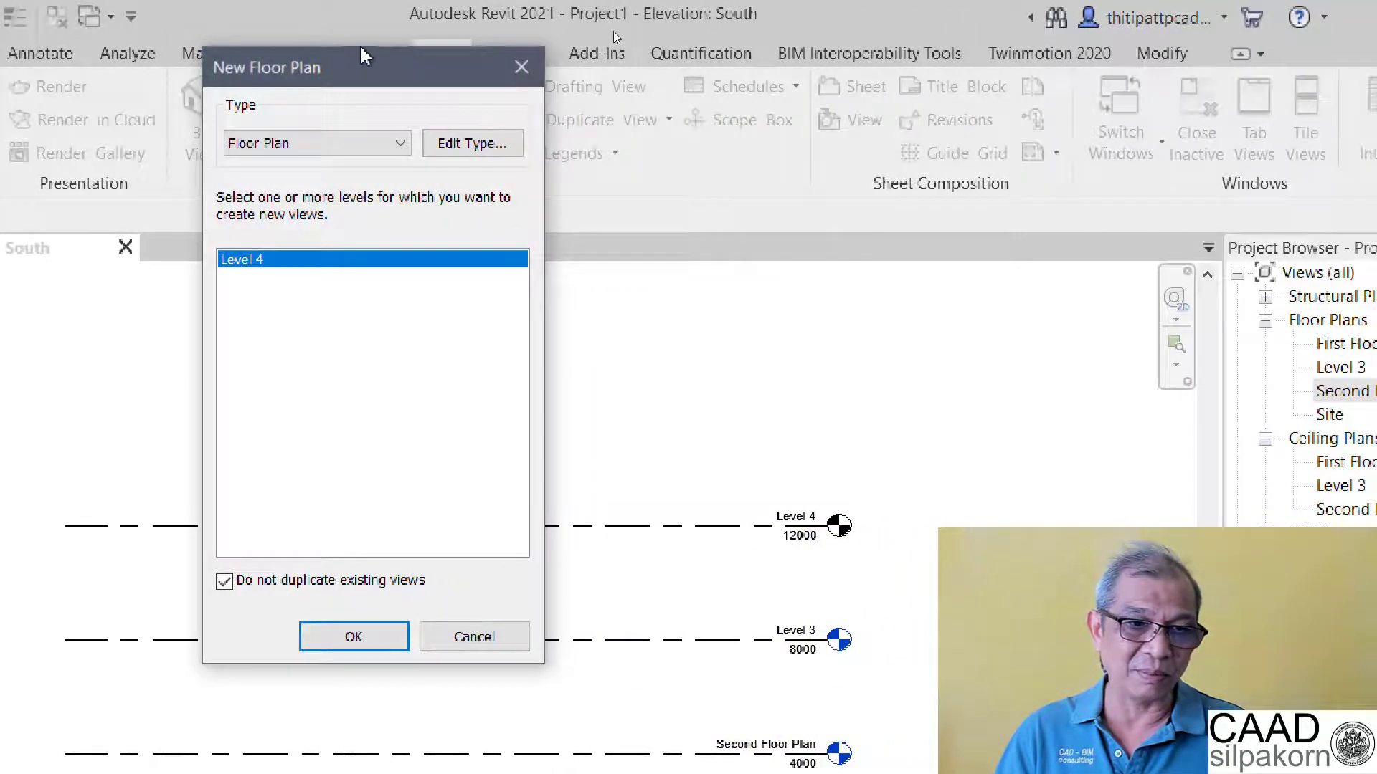
drag(364, 56, 674, 35)
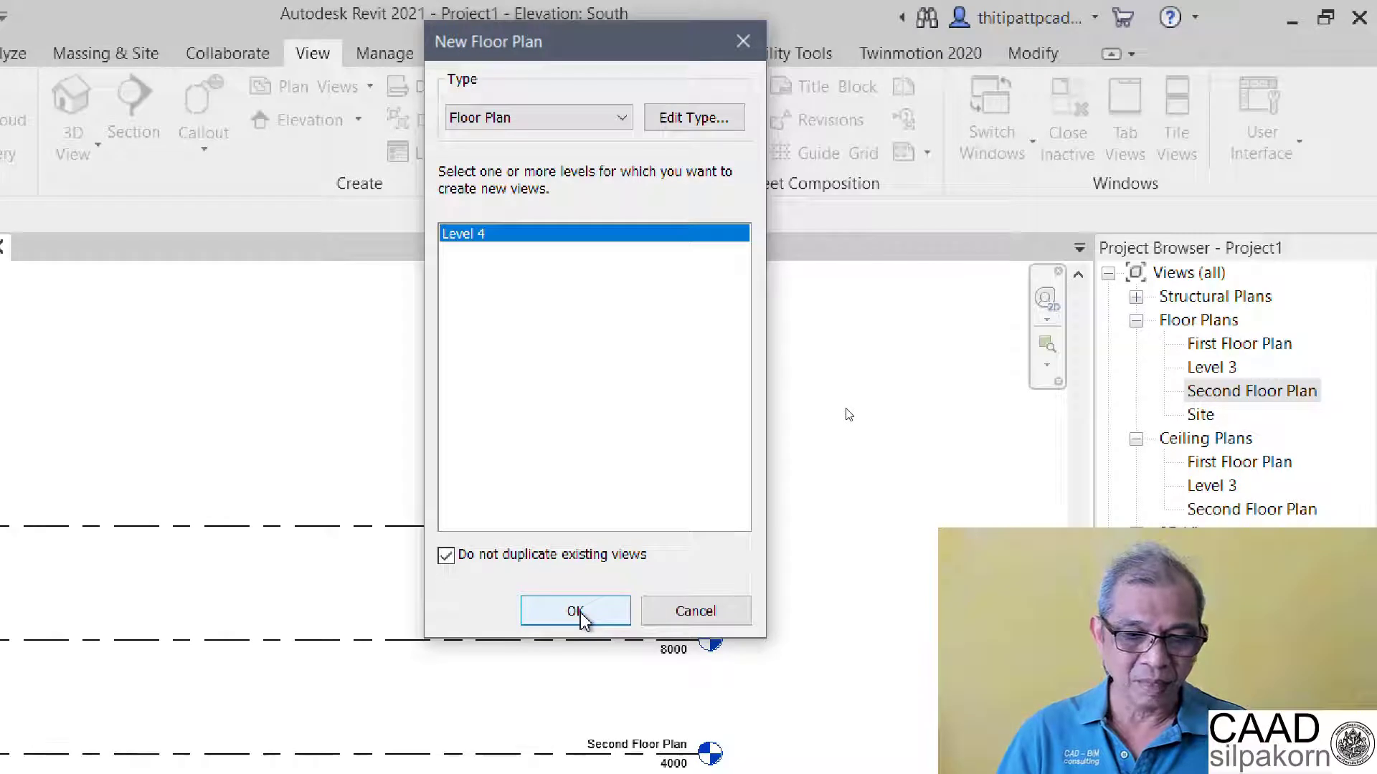
click(578, 614)
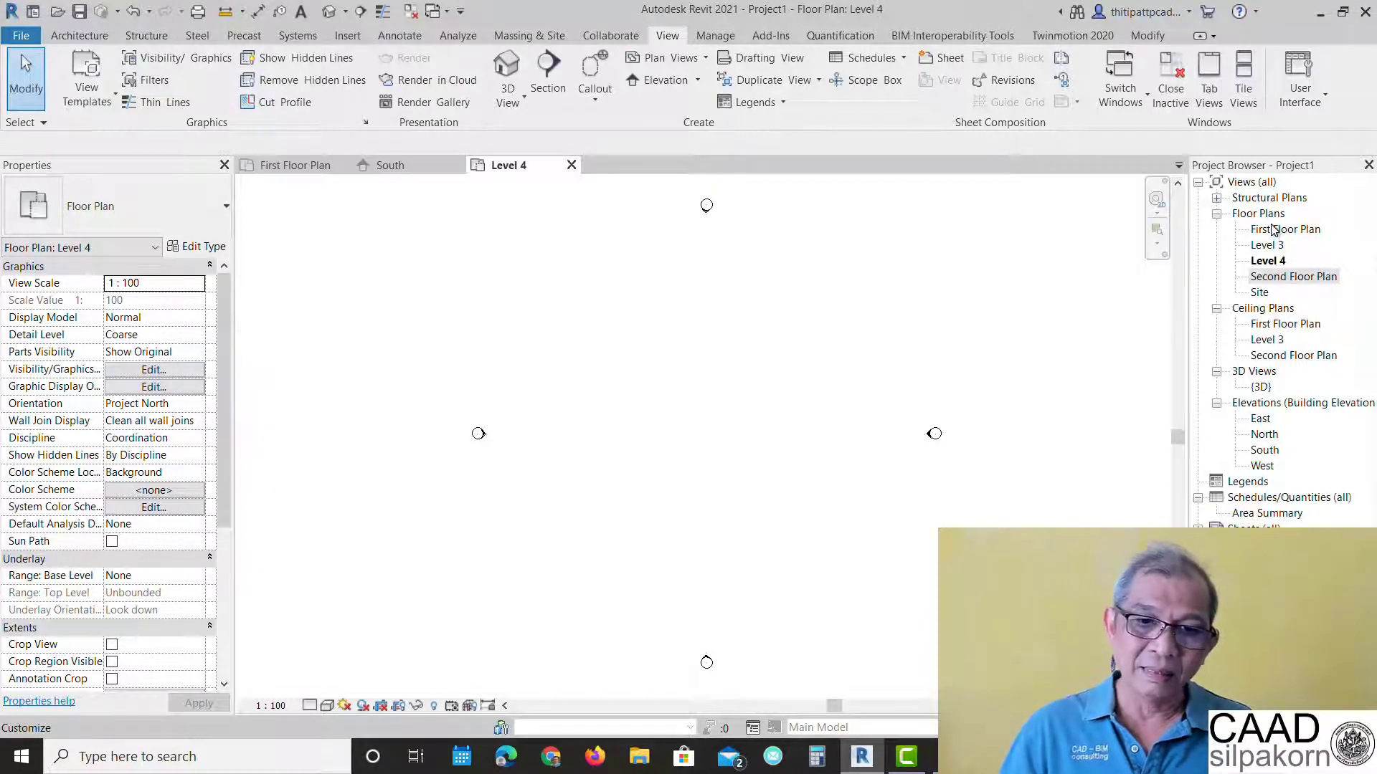
Return to the South elevation, pan to show space above Level 4, and select Level 4.
double_click(1265, 450)
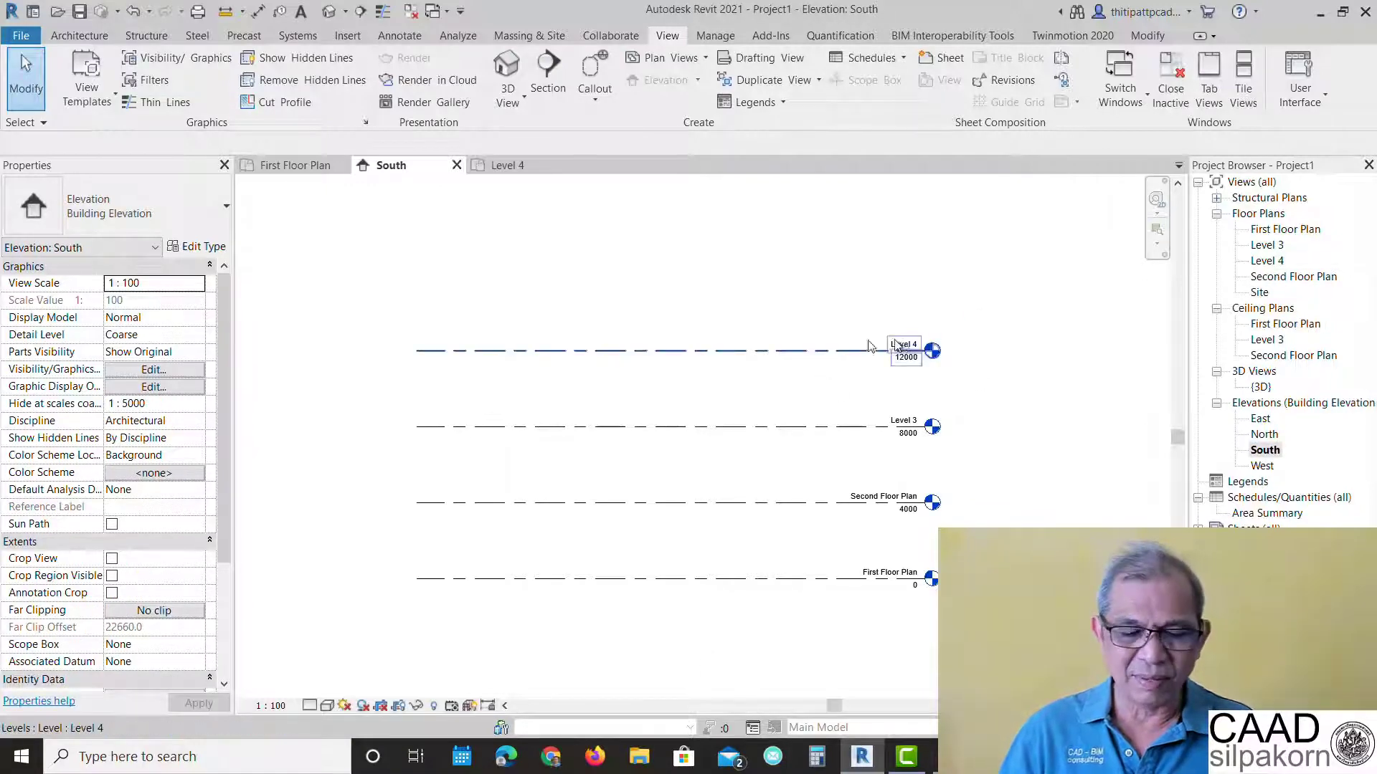
middle_drag(835, 355, 831, 407)
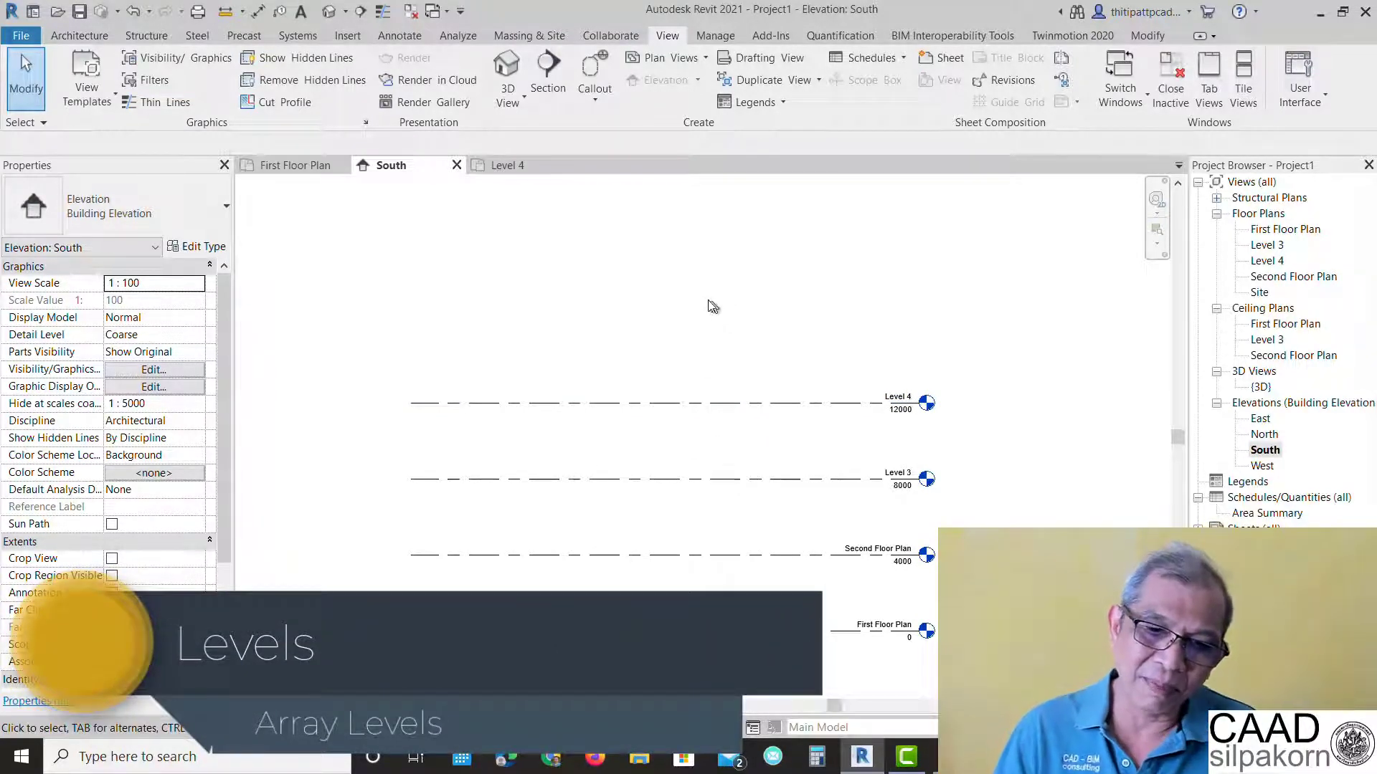
middle_drag(667, 319, 651, 363)
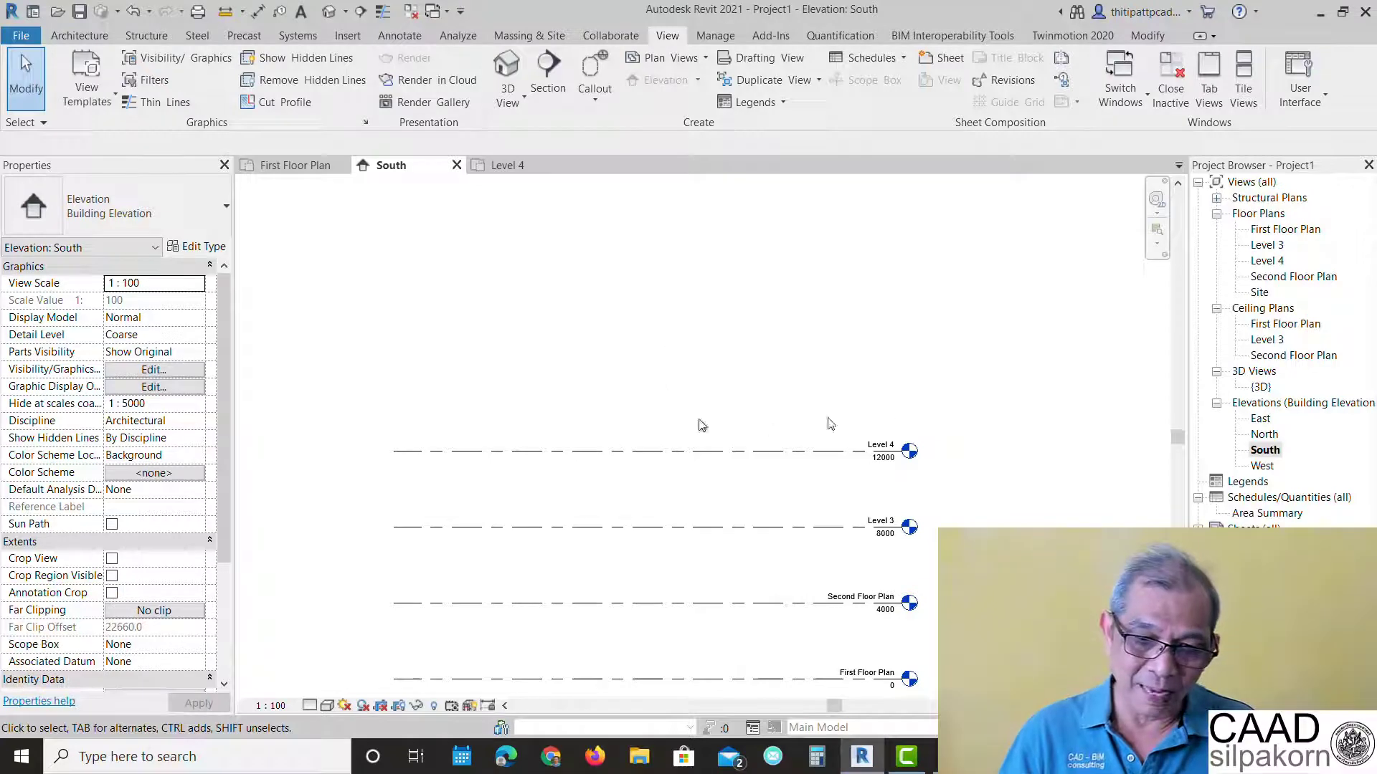
click(649, 451)
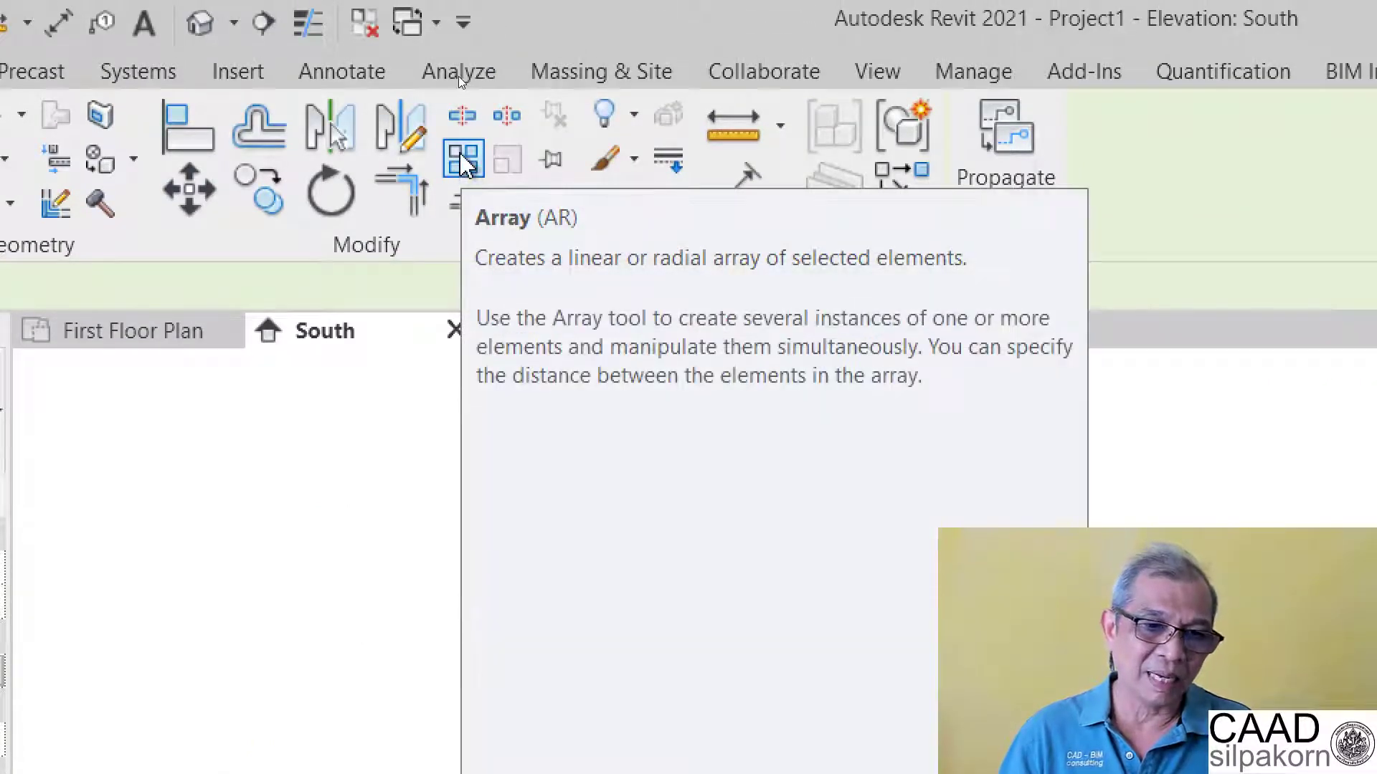
Array Level 4 vertically at 4000 spacing with count 5, adding Levels 5–8 up to 28000.
click(468, 172)
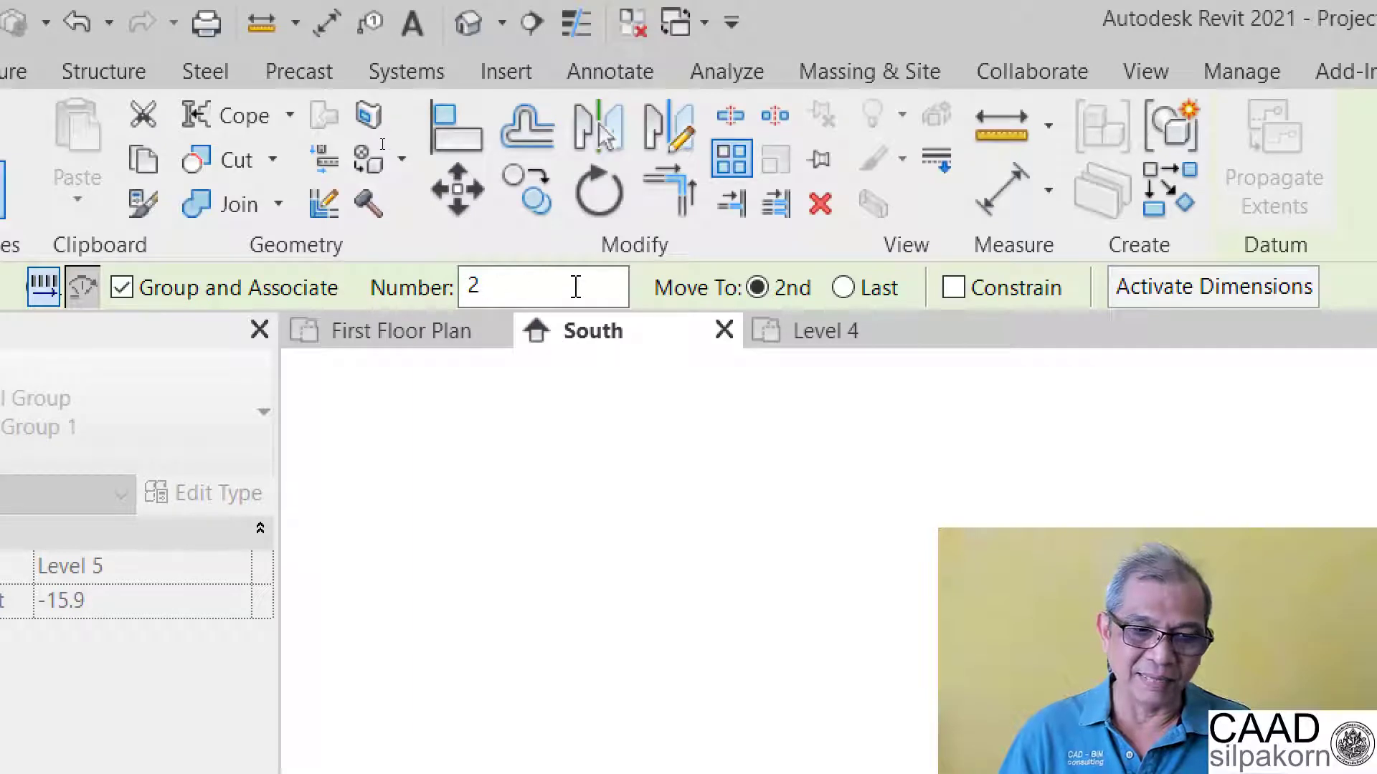
double_click(512, 288)
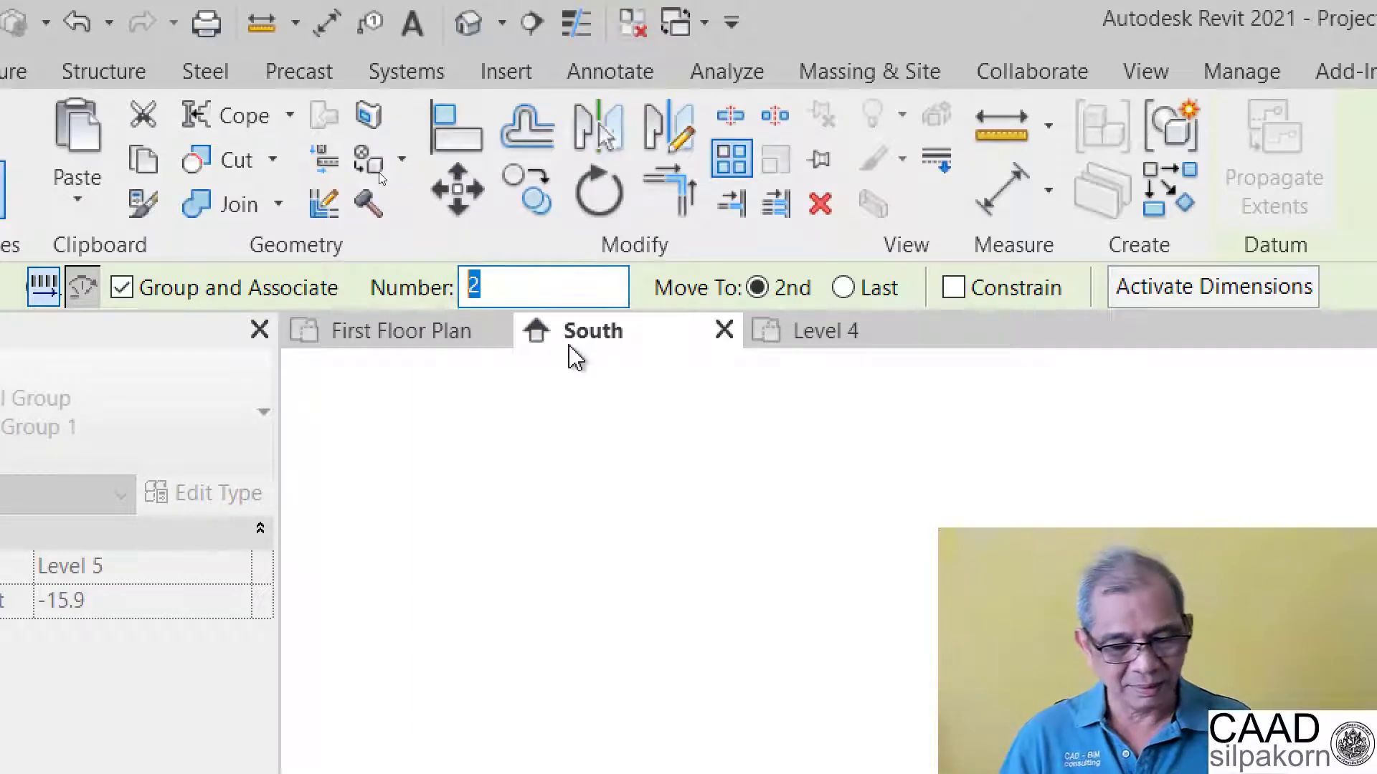
text(4)
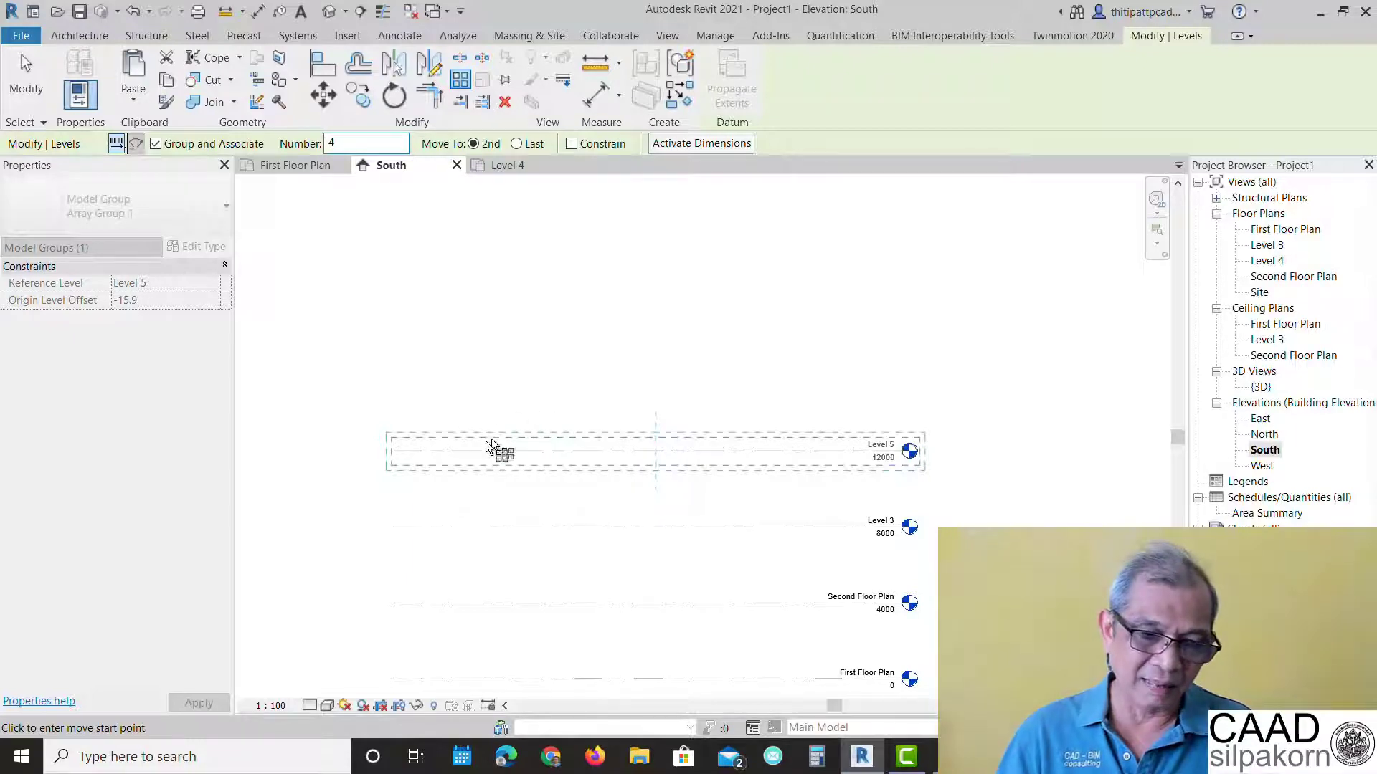
click(467, 453)
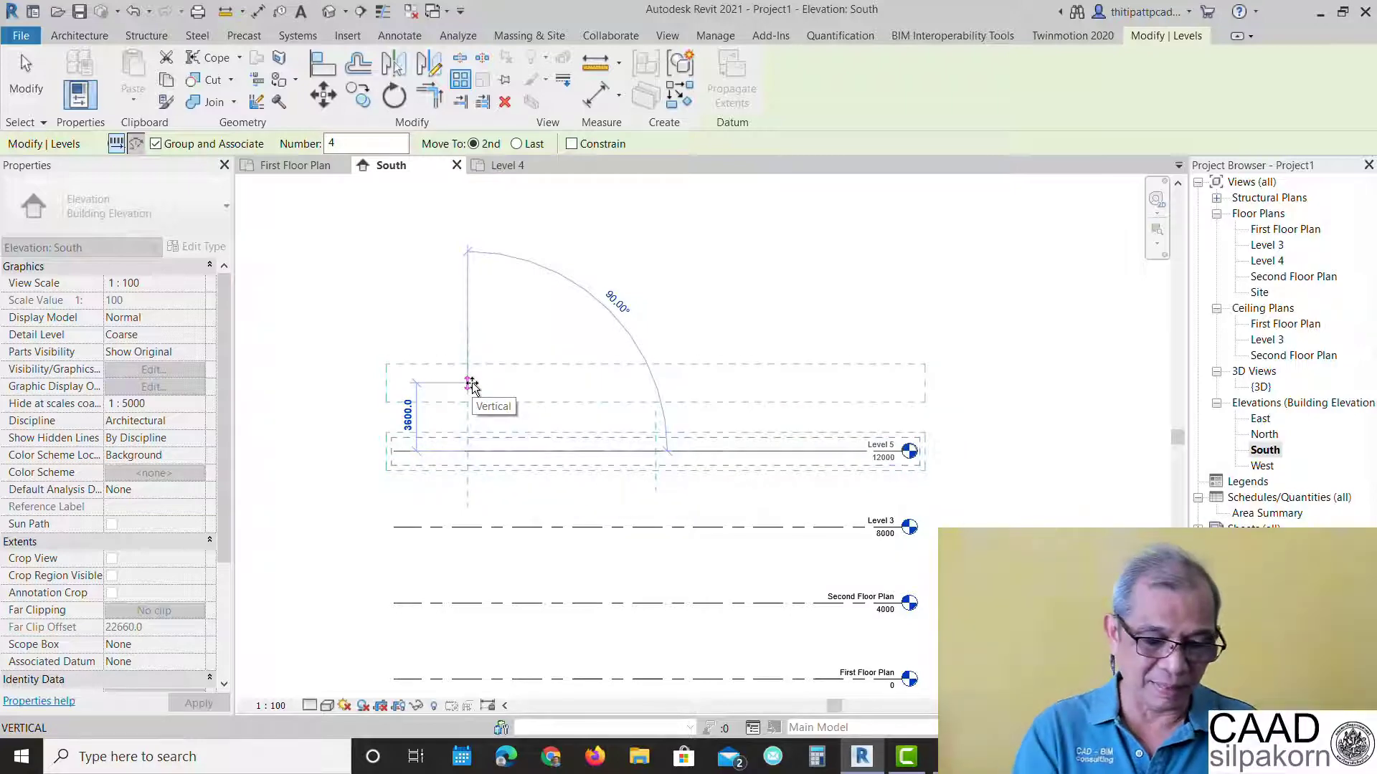
text(4000)
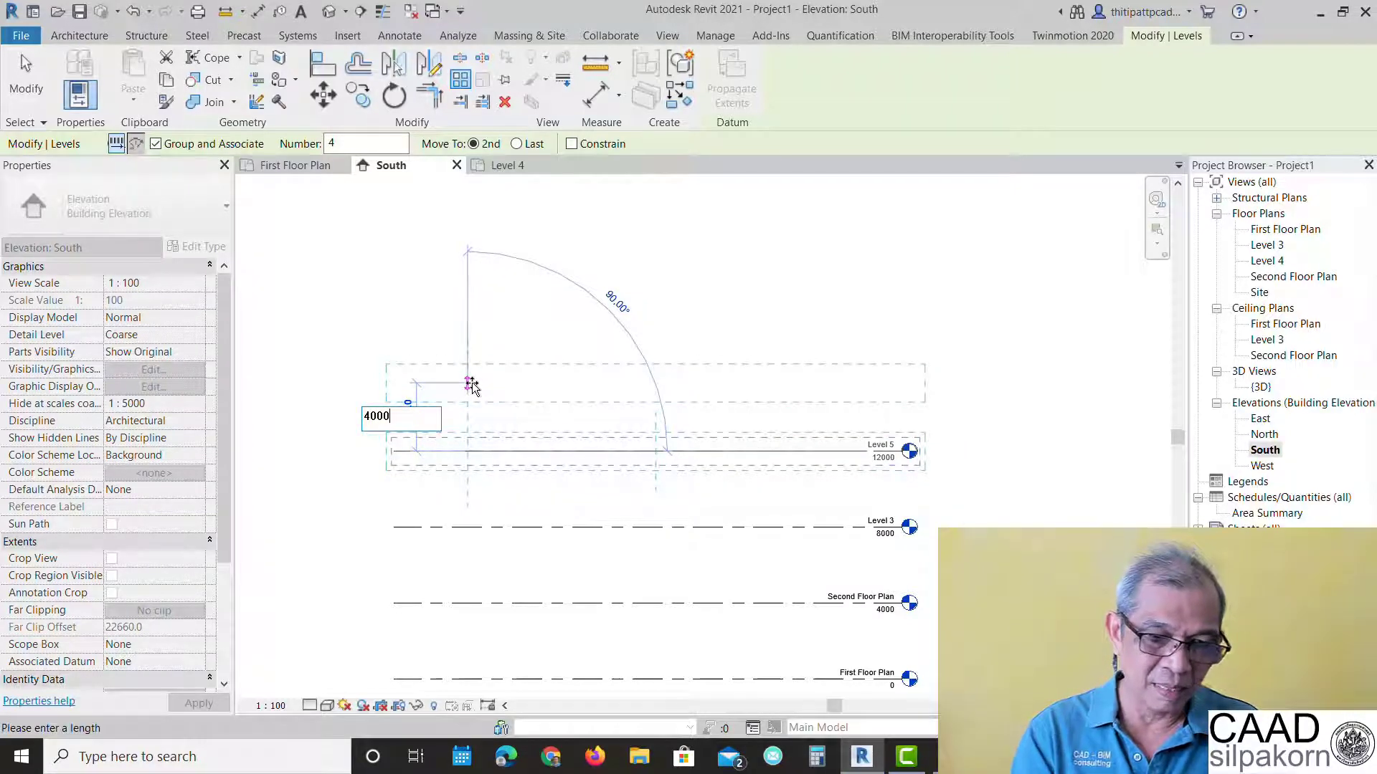
key(Return)
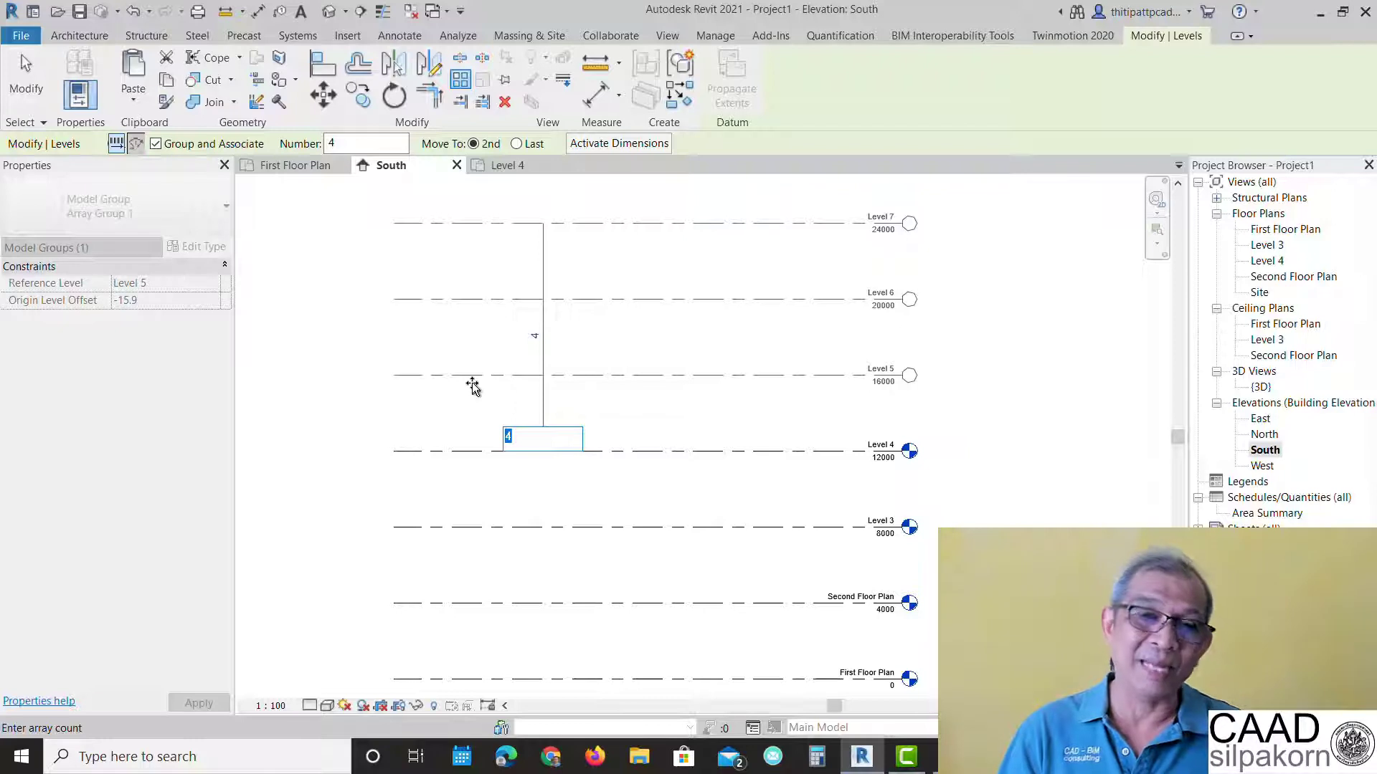
text(5)
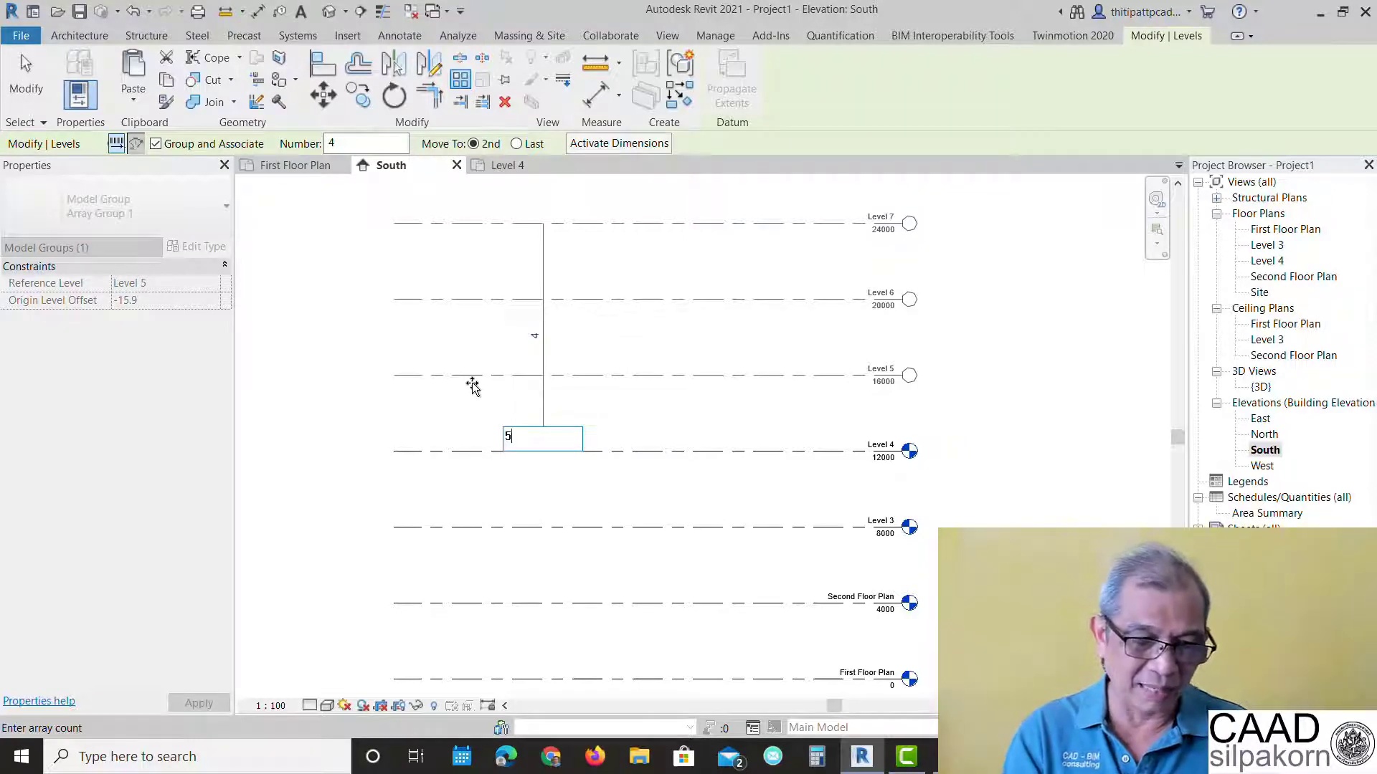
key(Return)
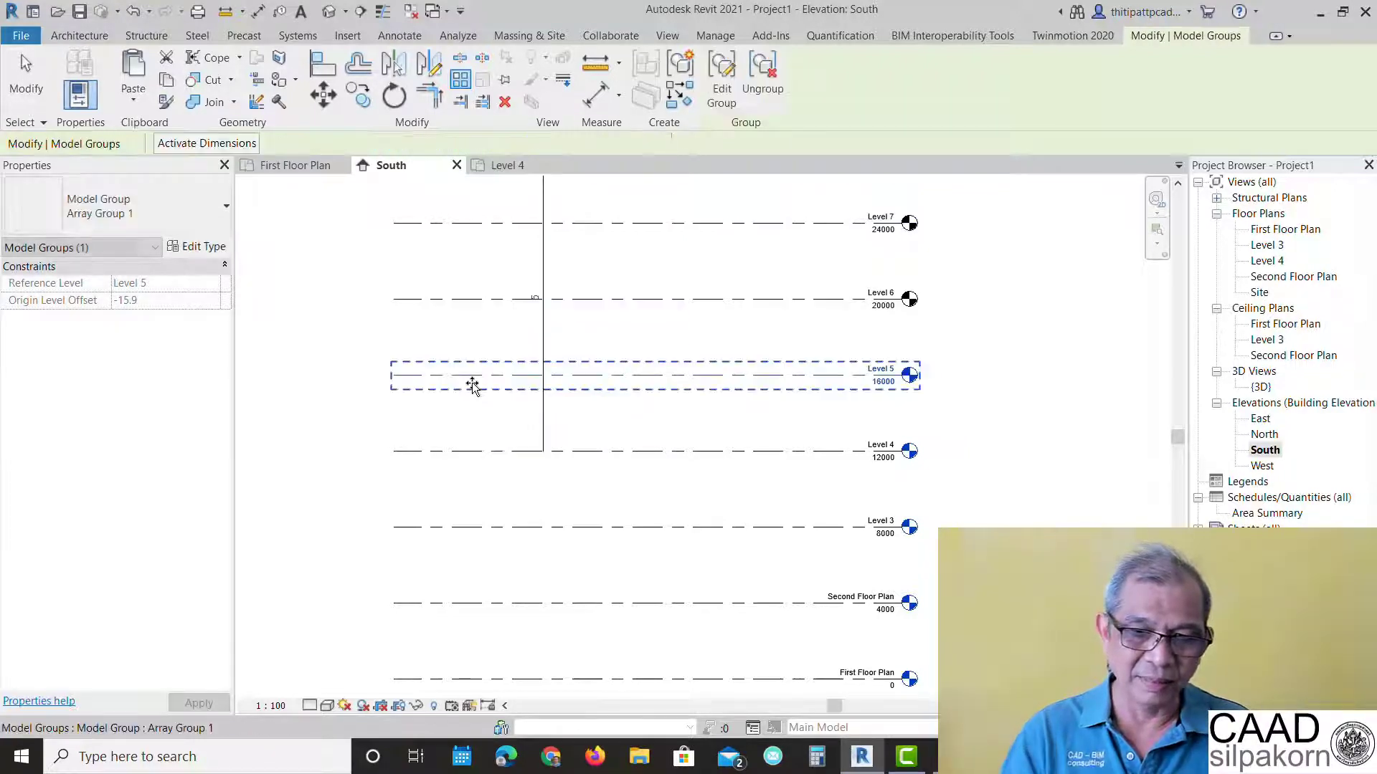
scroll(612, 387, down, 1)
scroll(610, 391, down, 1)
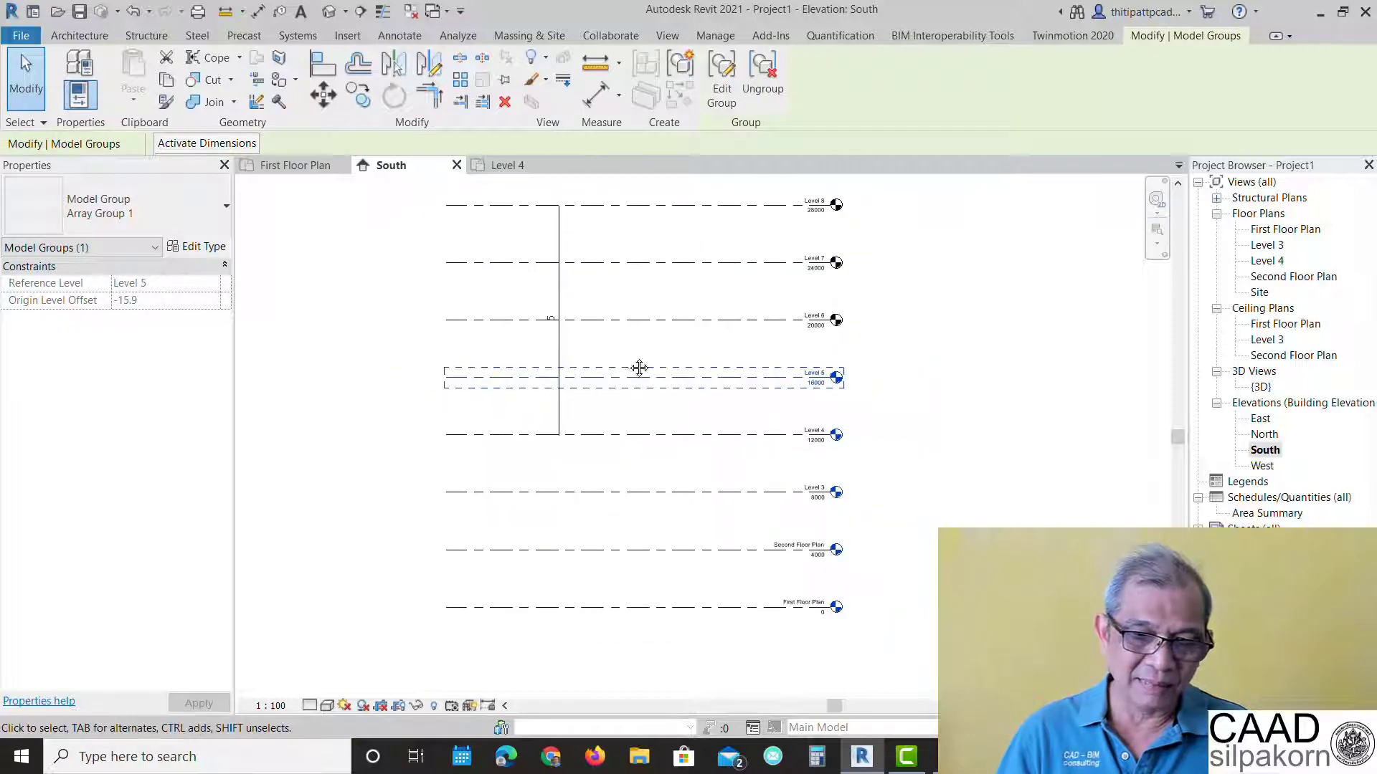
middle_drag(639, 369, 635, 464)
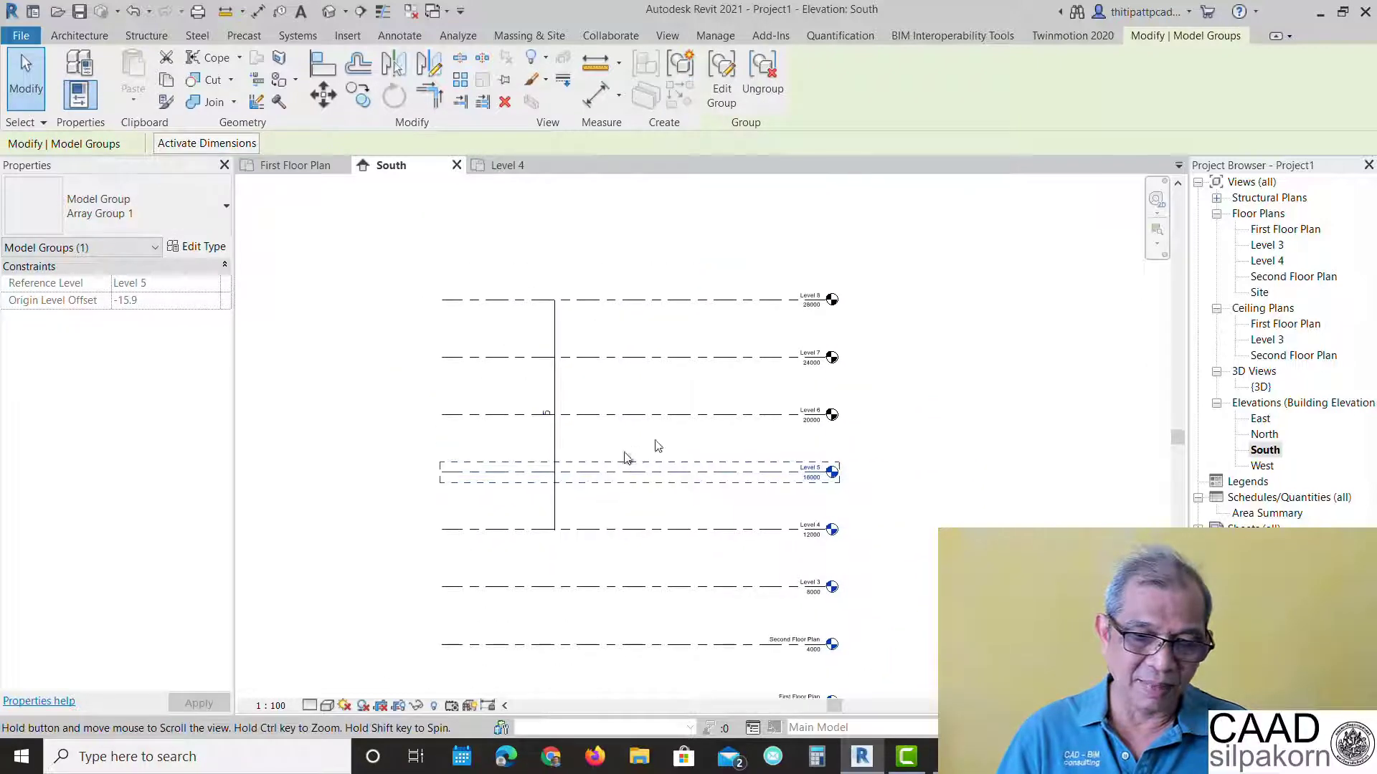
click(875, 337)
scroll(870, 423, up, 3)
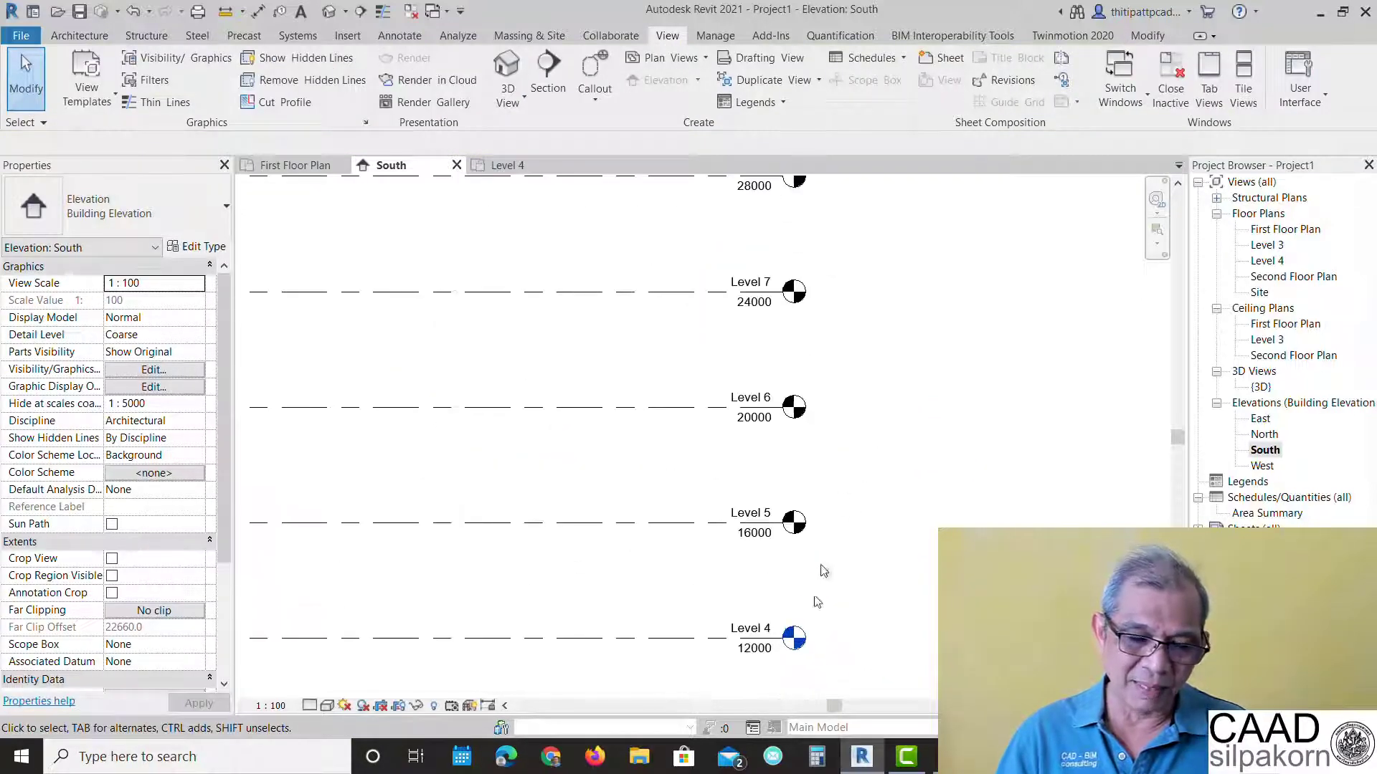
middle_drag(890, 528, 884, 574)
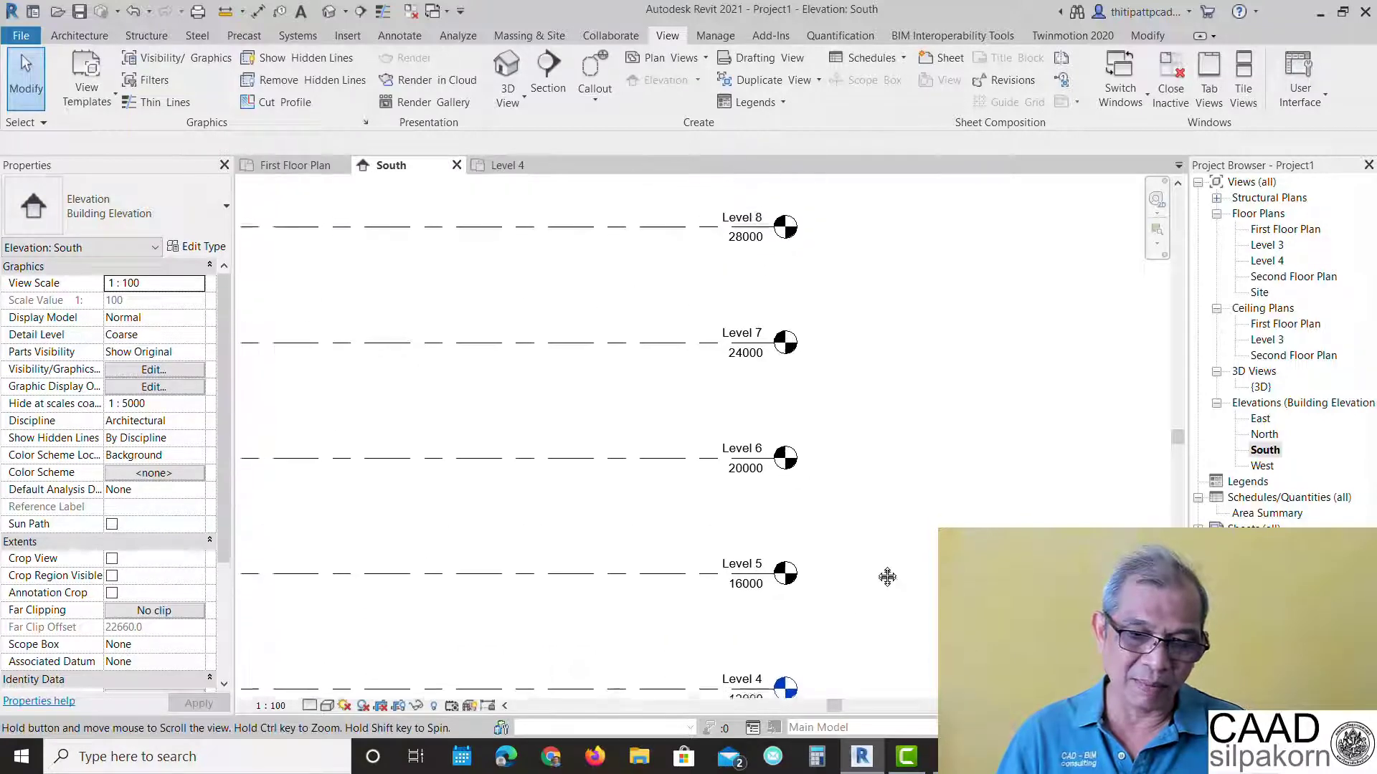
scroll(802, 606, down, 1)
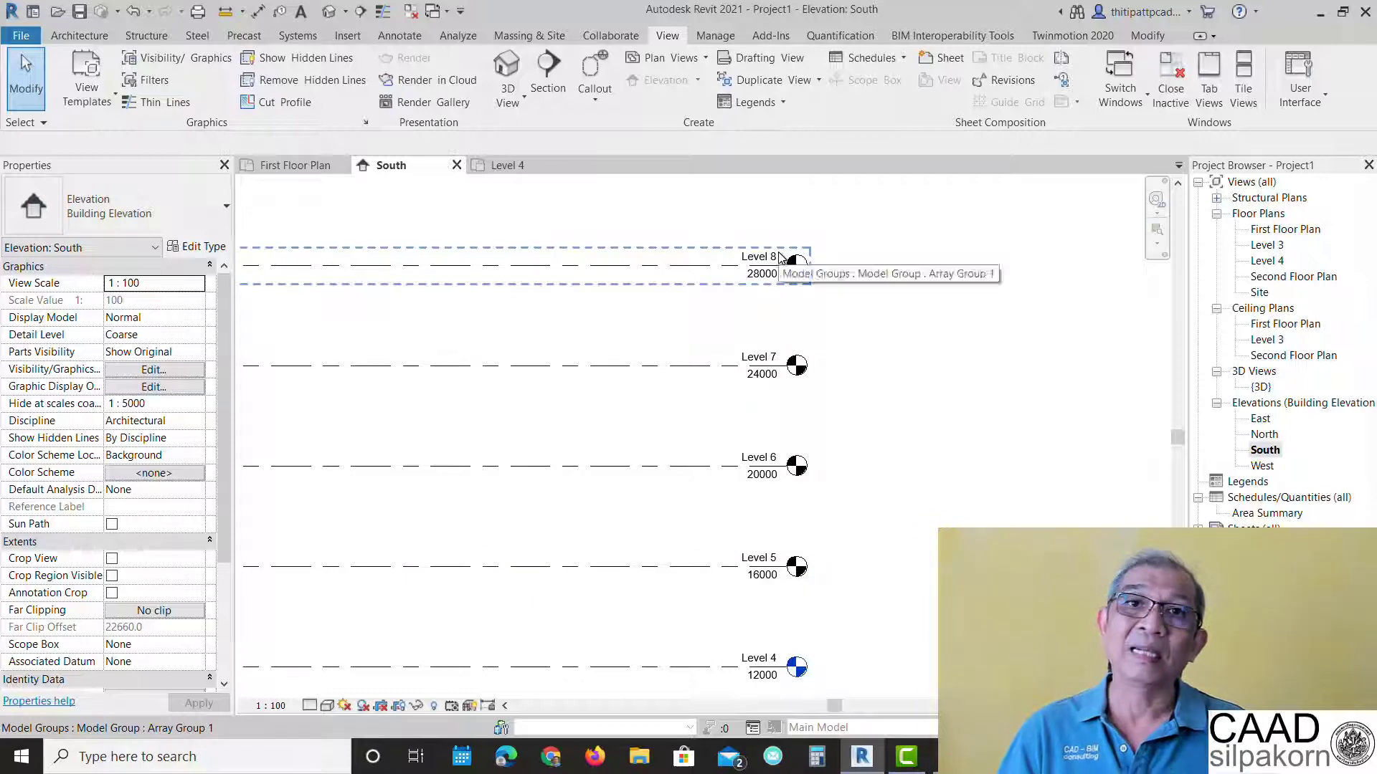
scroll(923, 411, down, 1)
scroll(896, 373, down, 1)
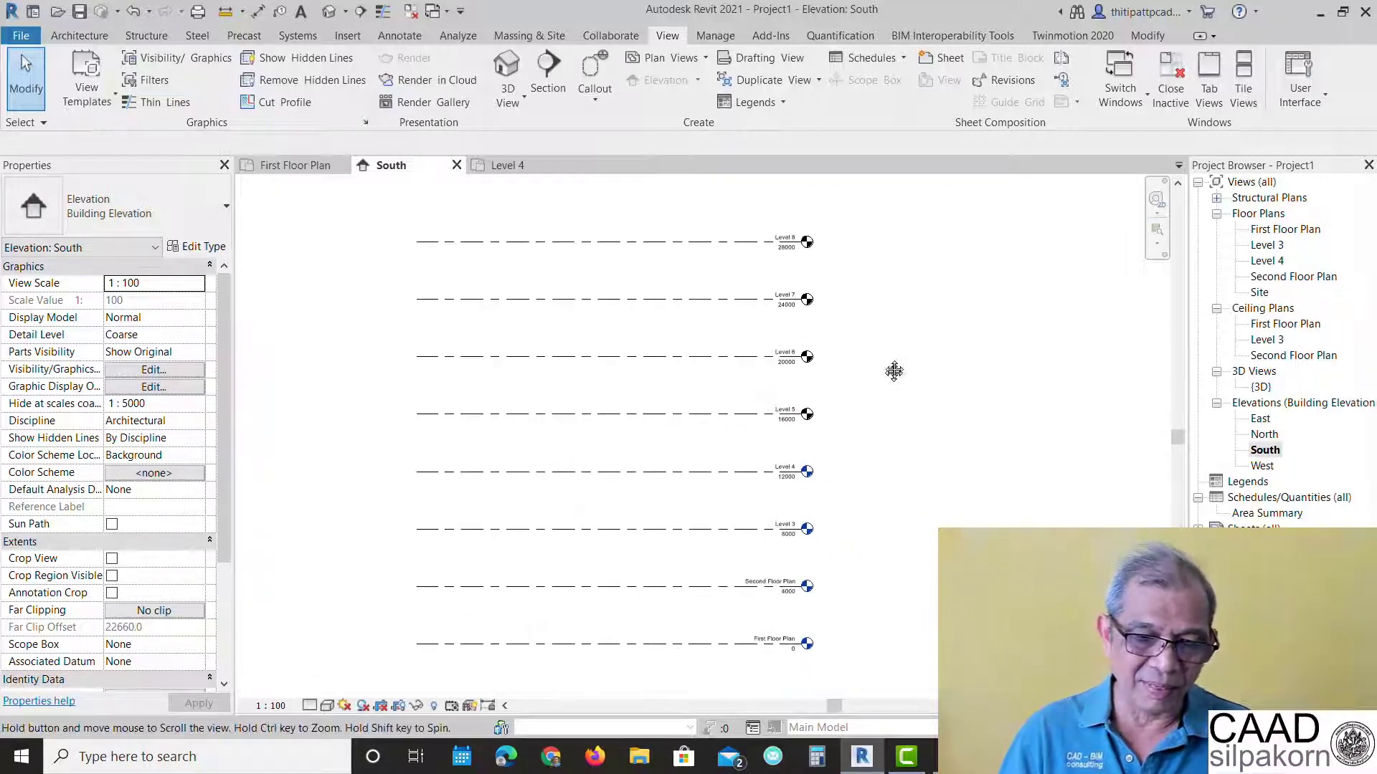
scroll(894, 369, down, 1)
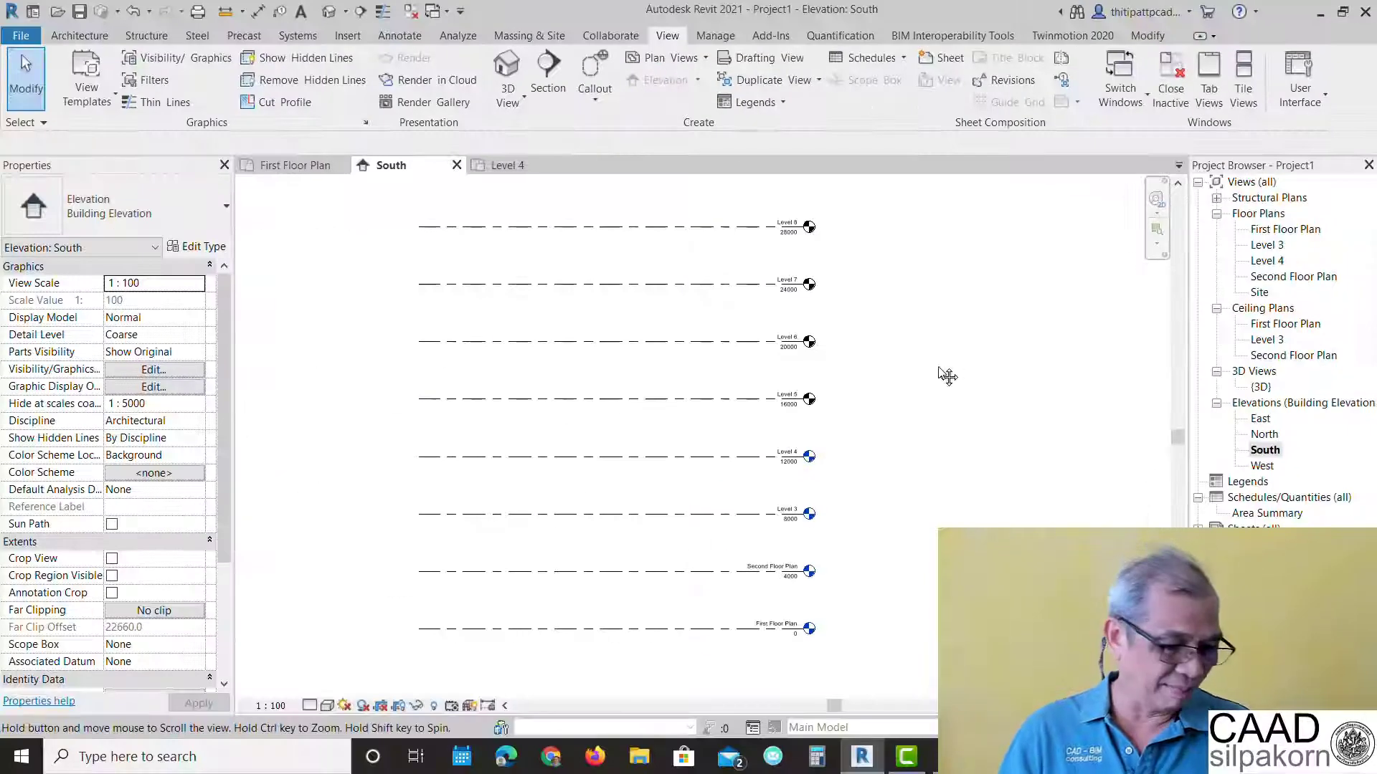
middle_drag(947, 376, 954, 354)
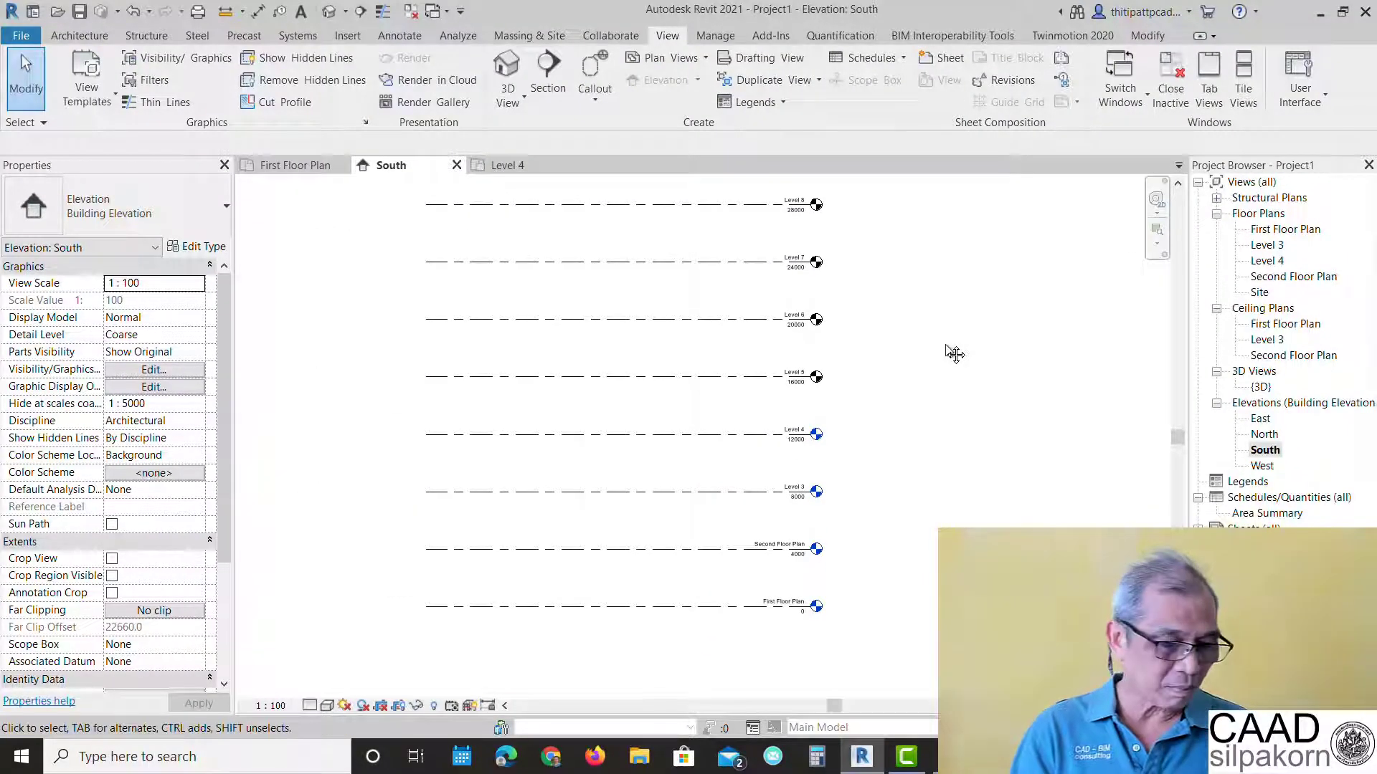